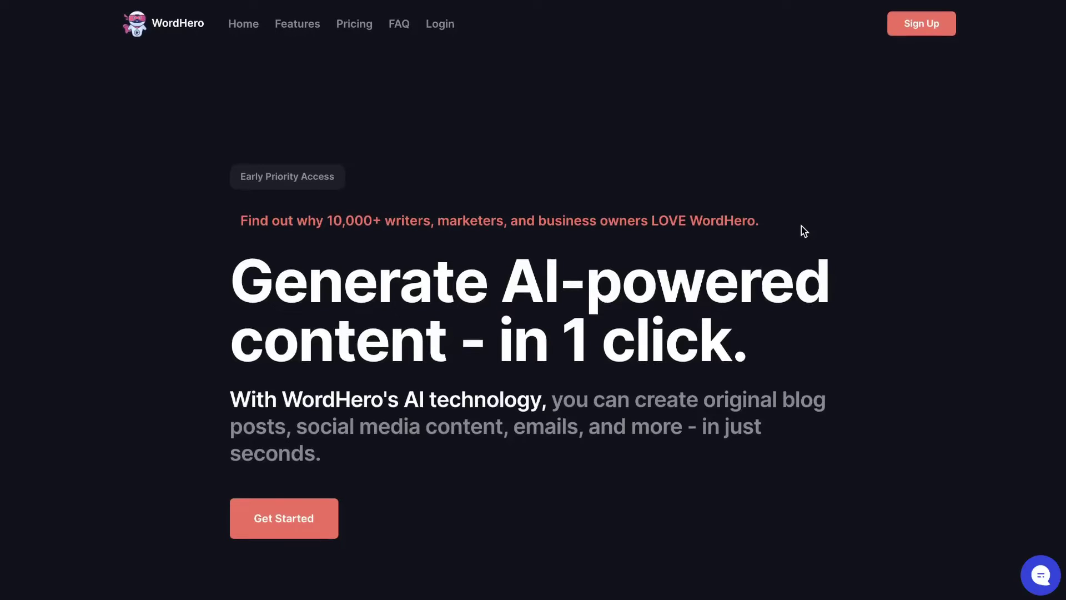
Step: Look over the introduction on the WordHero landing page
scroll(803, 227, "down", 2)
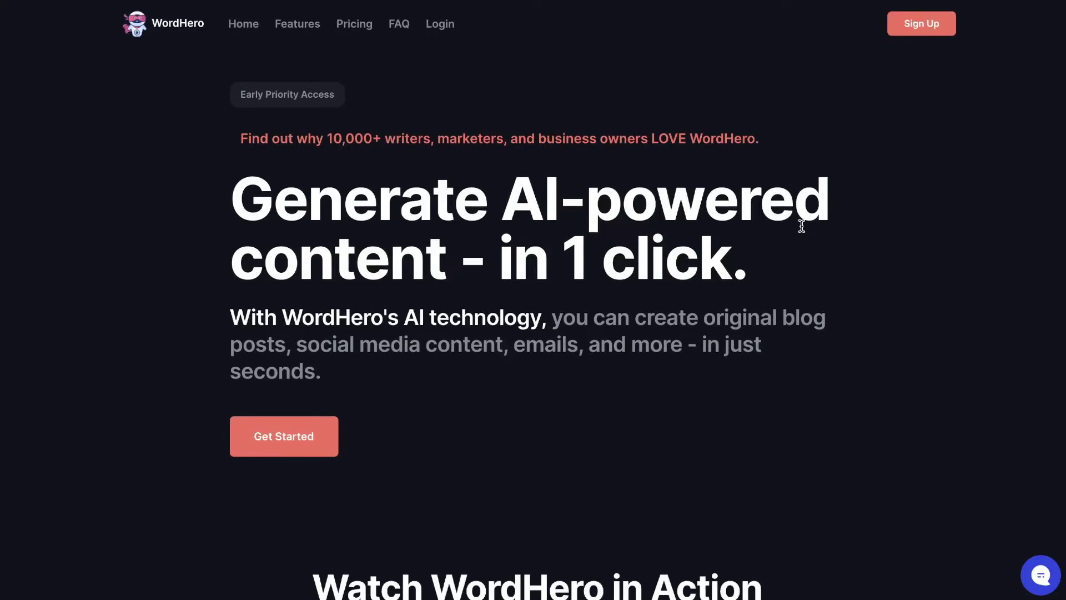
scroll(802, 226, "down", 15)
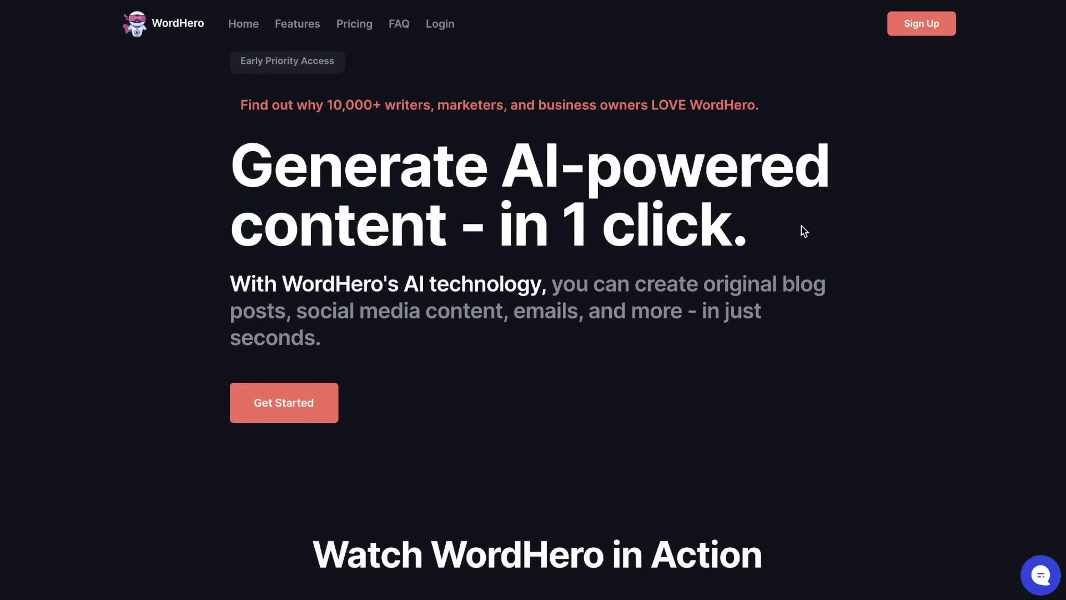
scroll(801, 225, "down", 3)
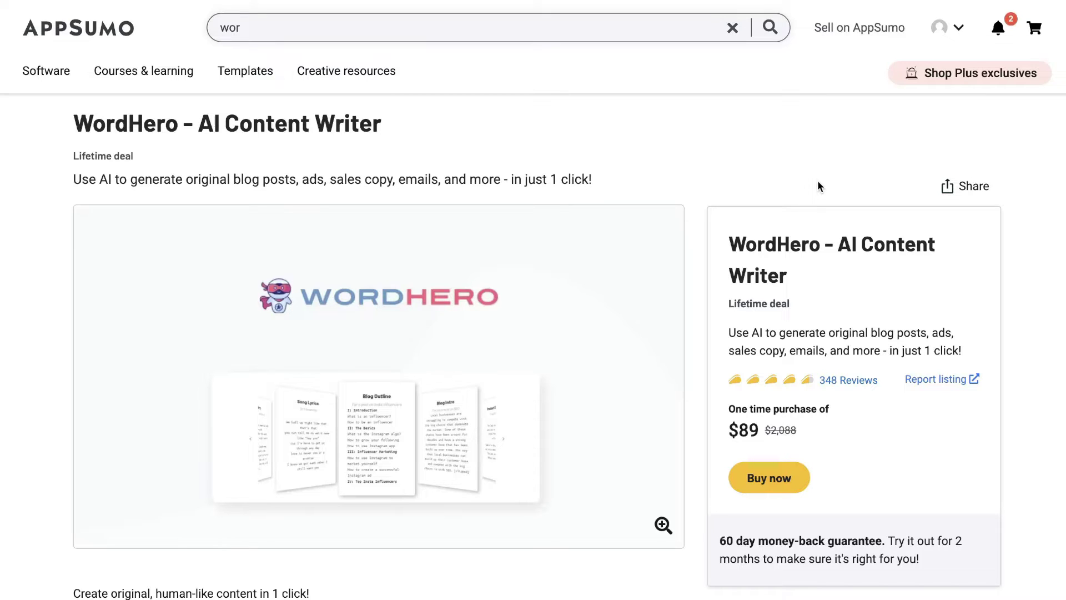
Step: Examine the WordHero lifetime deal on AppSumo, including the Single plan's price and monthly word allowance
scroll(818, 180, "down", 1)
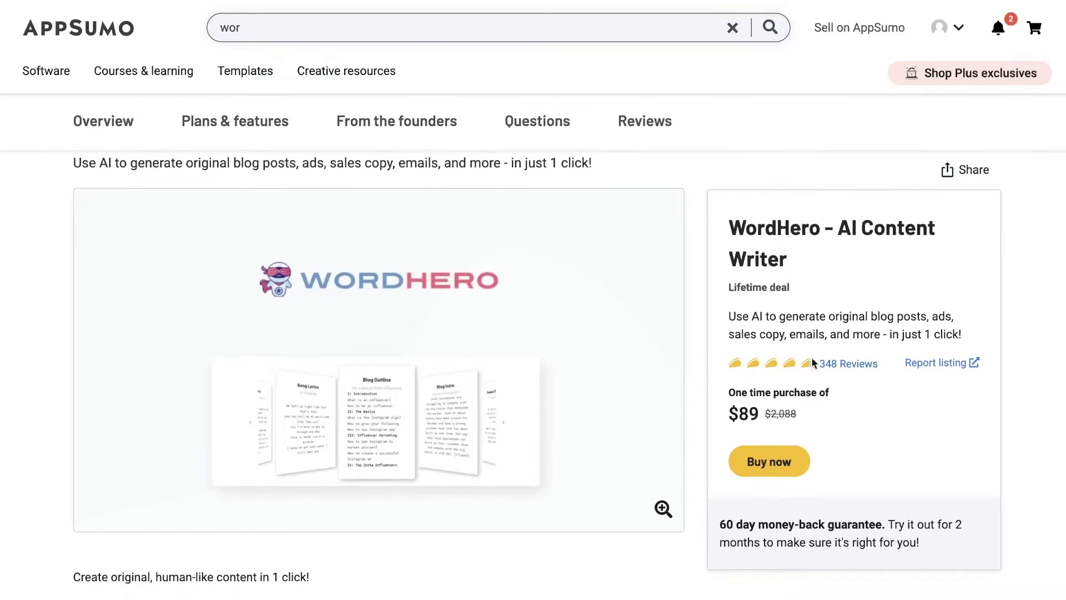
scroll(786, 302, "down", 1)
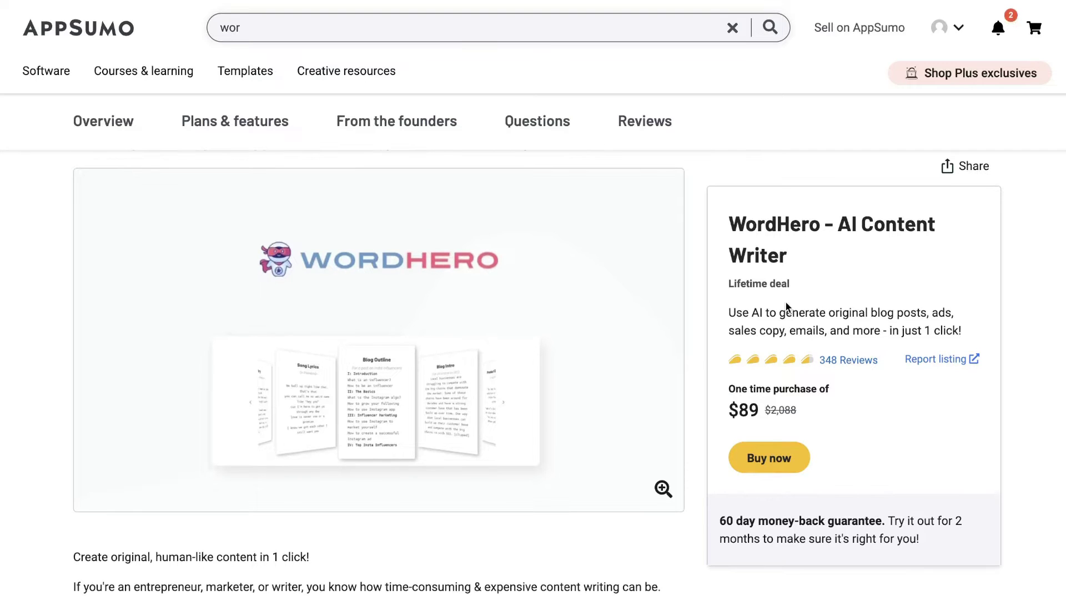
scroll(786, 304, "down", 15)
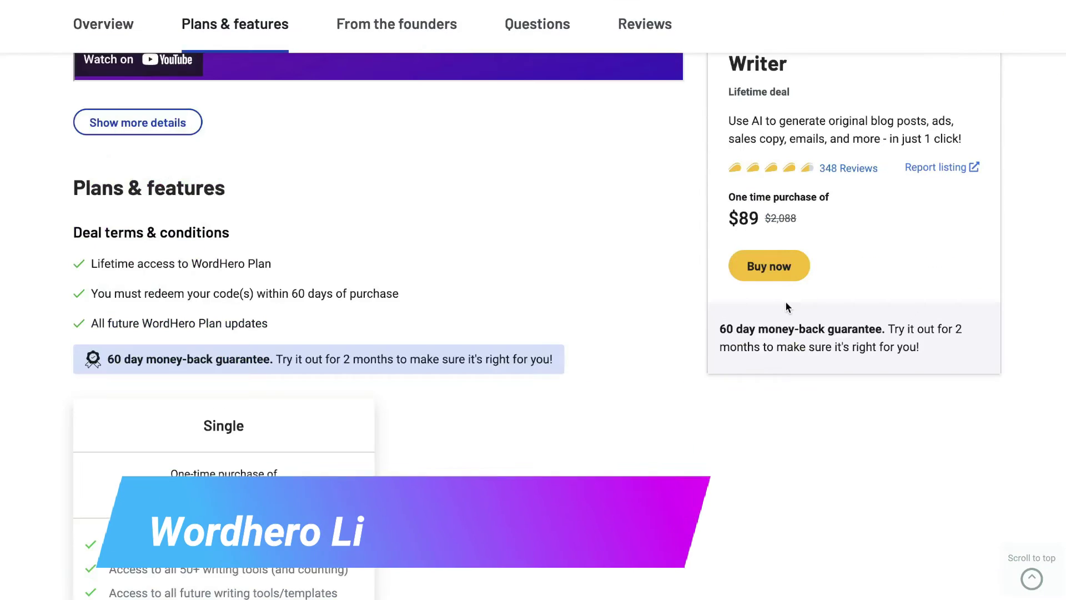
scroll(786, 304, "down", 5)
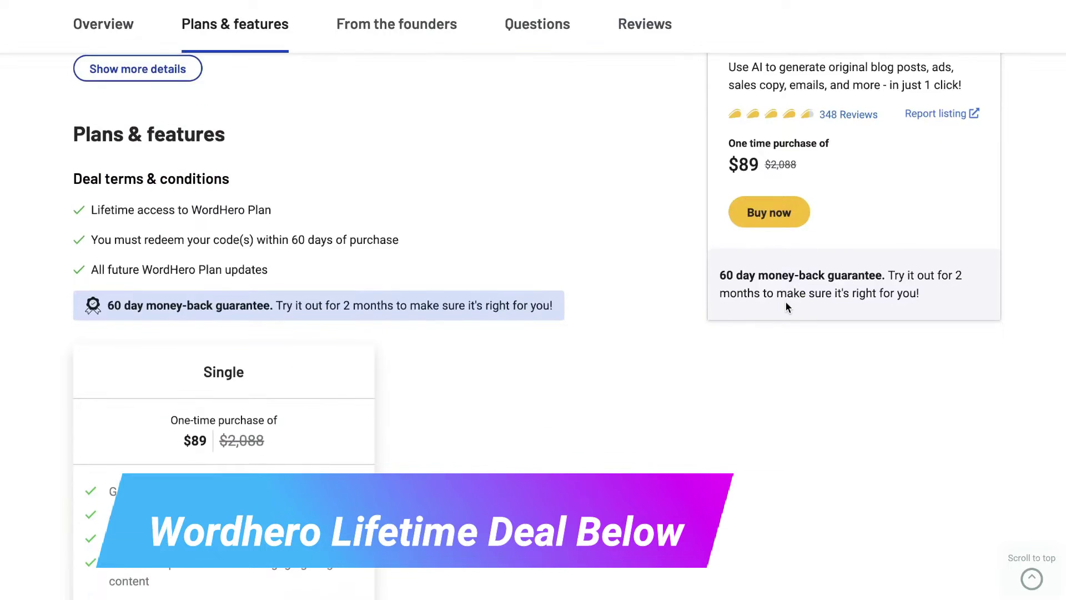
double_click(194, 279)
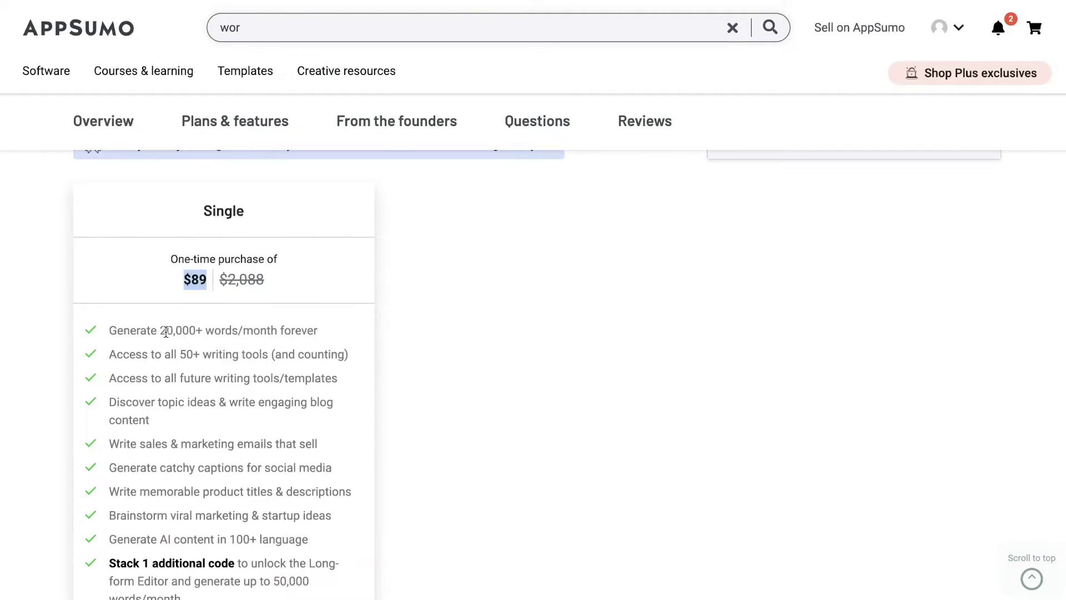
left_click_drag(160, 330, 214, 330)
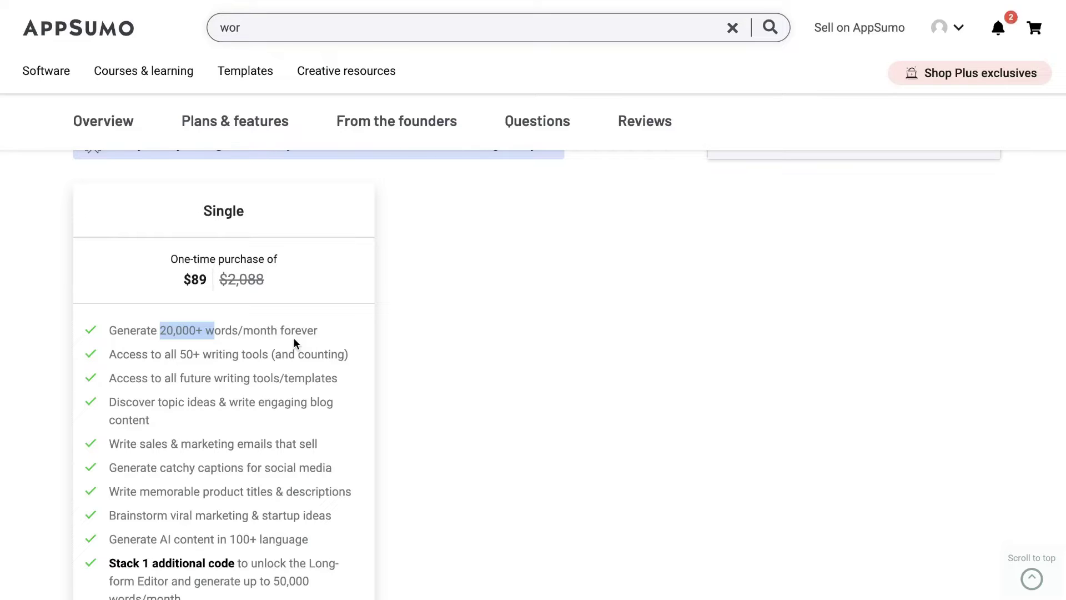
Step: Review the Single plan's code-stacking options, including the unlimited words offer and Long-form Editor access, and the deal terms
scroll(294, 338, "down", 5)
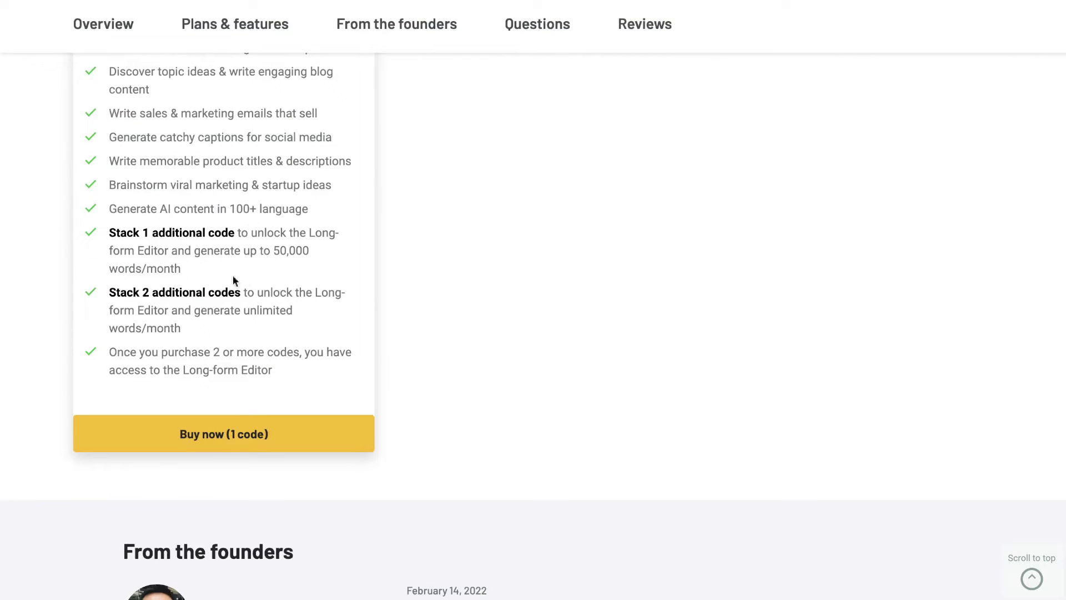
scroll(237, 261, "up", 1)
left_click_drag(140, 345, 245, 364)
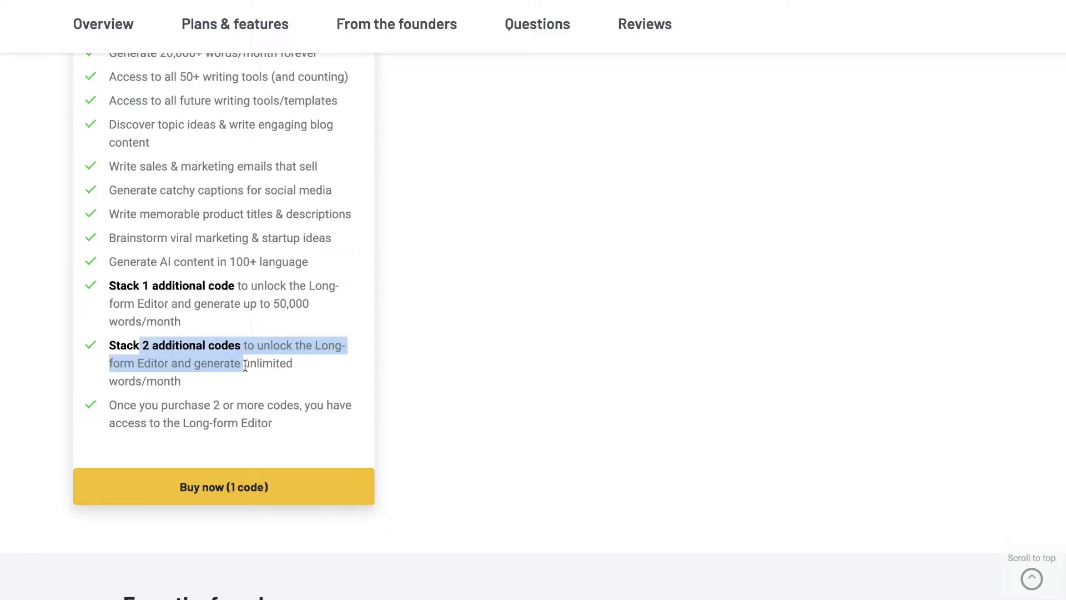
left_click(202, 368)
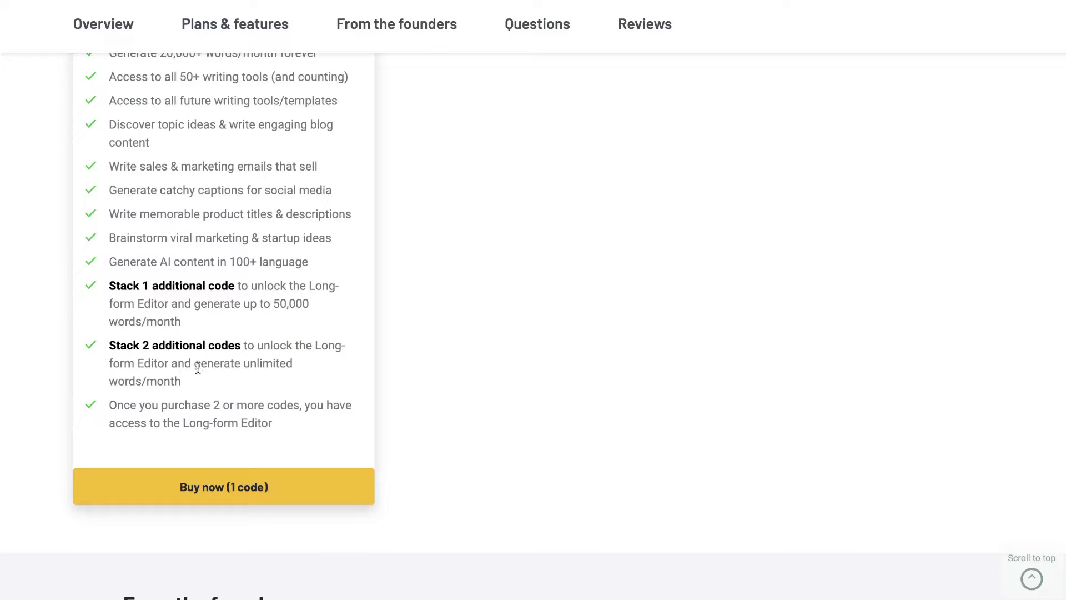
left_click_drag(195, 364, 244, 380)
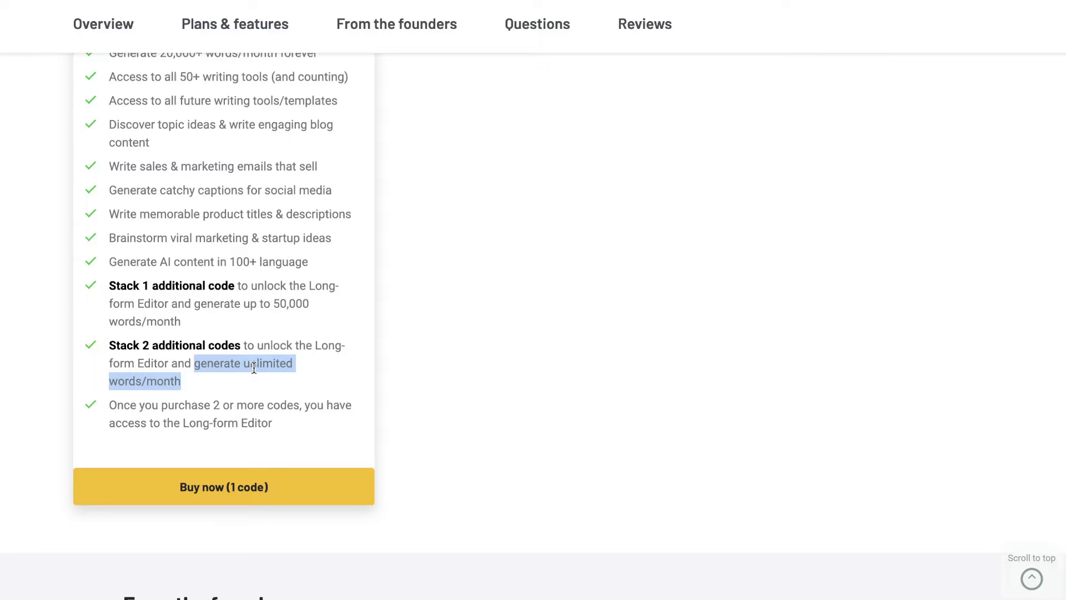
scroll(254, 369, "up", 9)
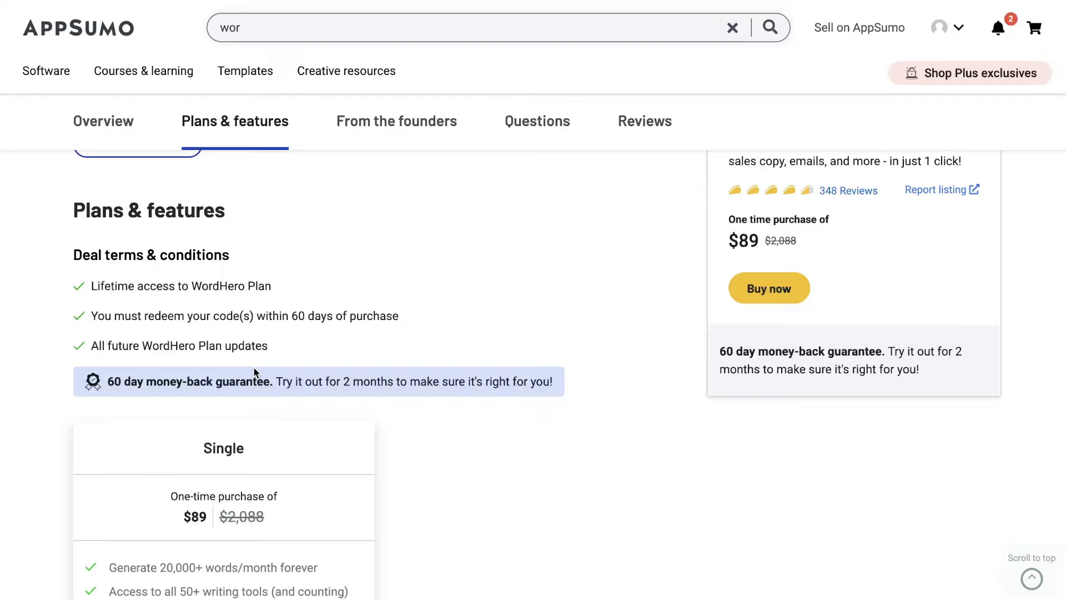
scroll(254, 372, "down", 1)
scroll(254, 372, "up", 12)
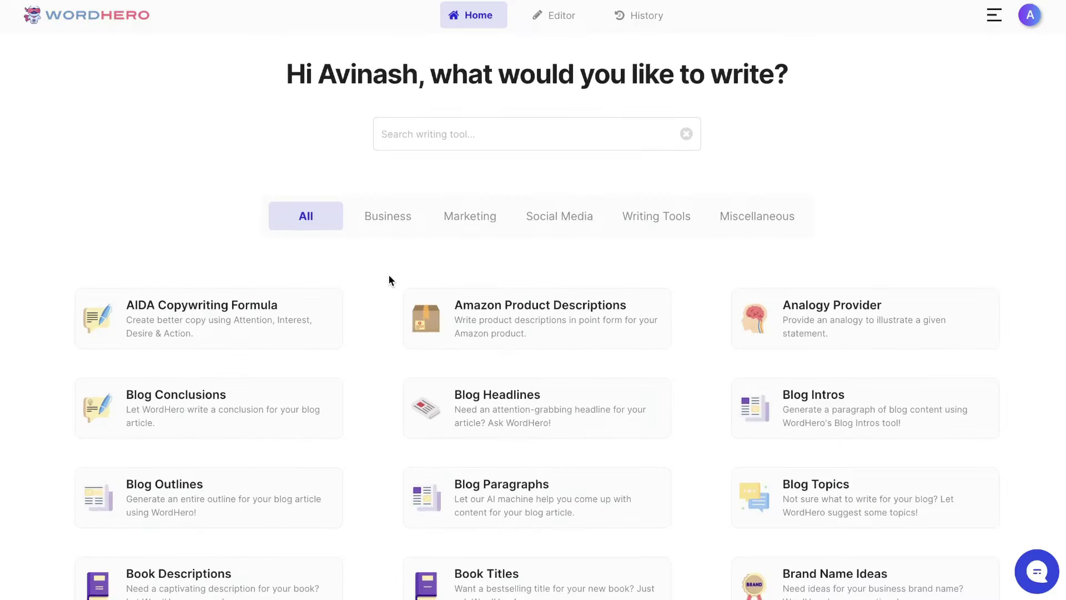
Step: Browse WordHero's writing tools through the Business, Marketing, Social Media, Writing Tools and Miscellaneous categories, finishing with All
scroll(389, 279, "down", 1)
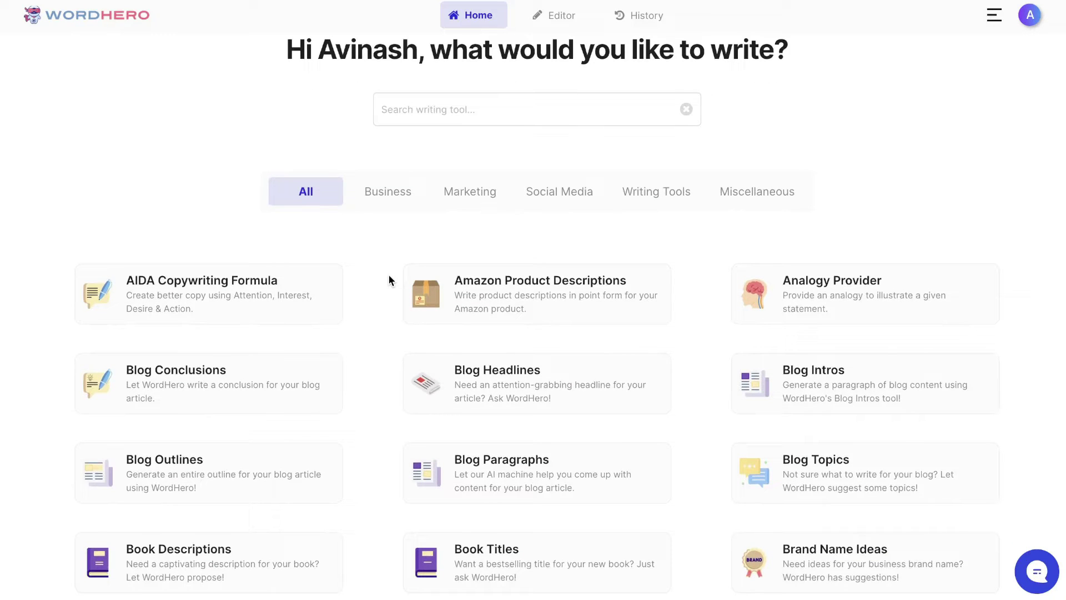
scroll(388, 275, "down", 1)
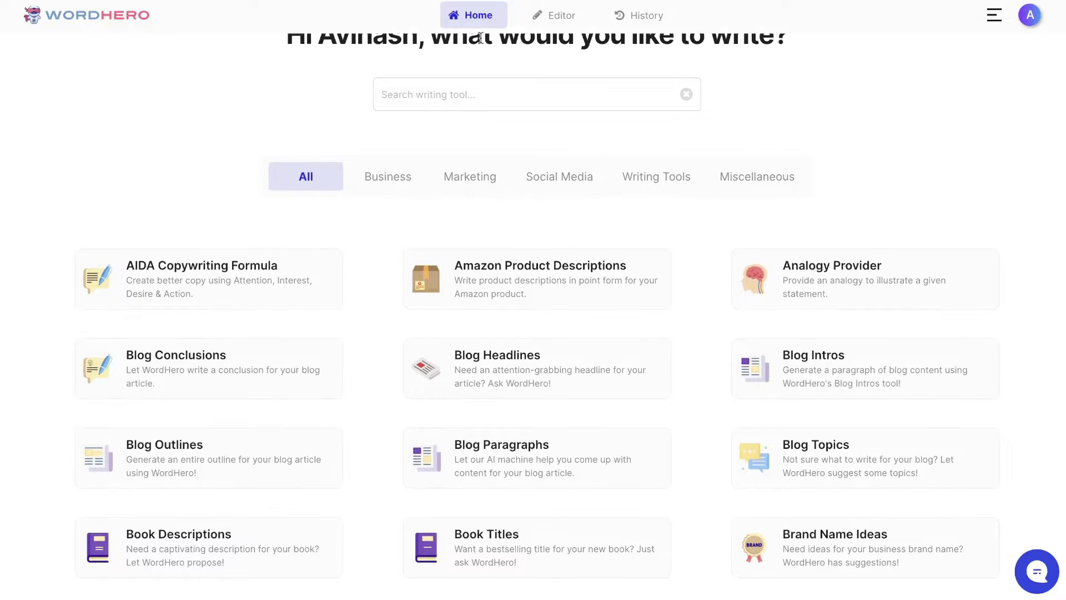
left_click(400, 184)
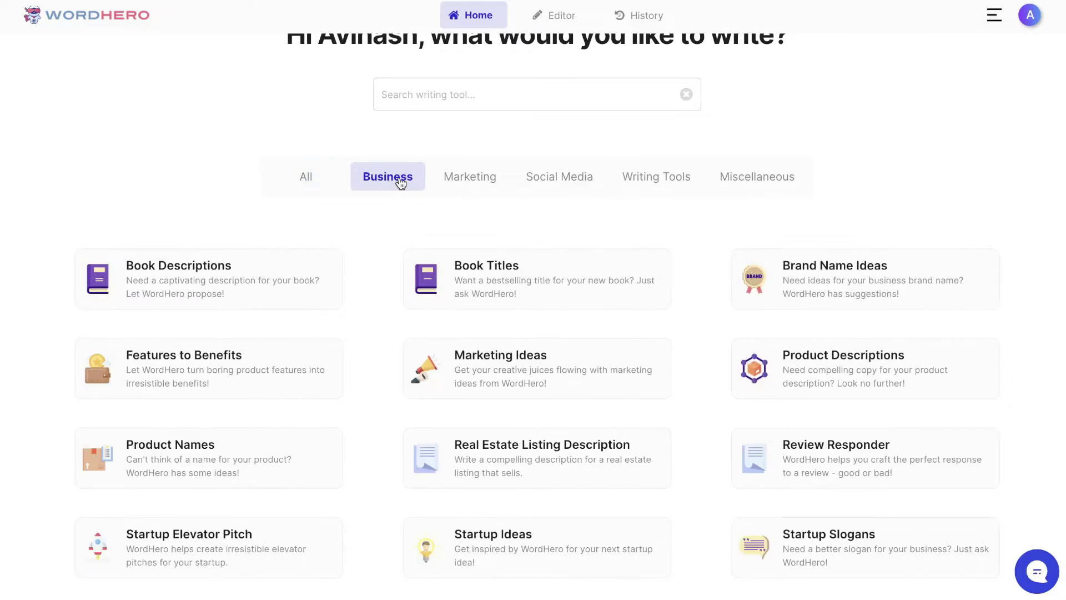
scroll(388, 238, "down", 2)
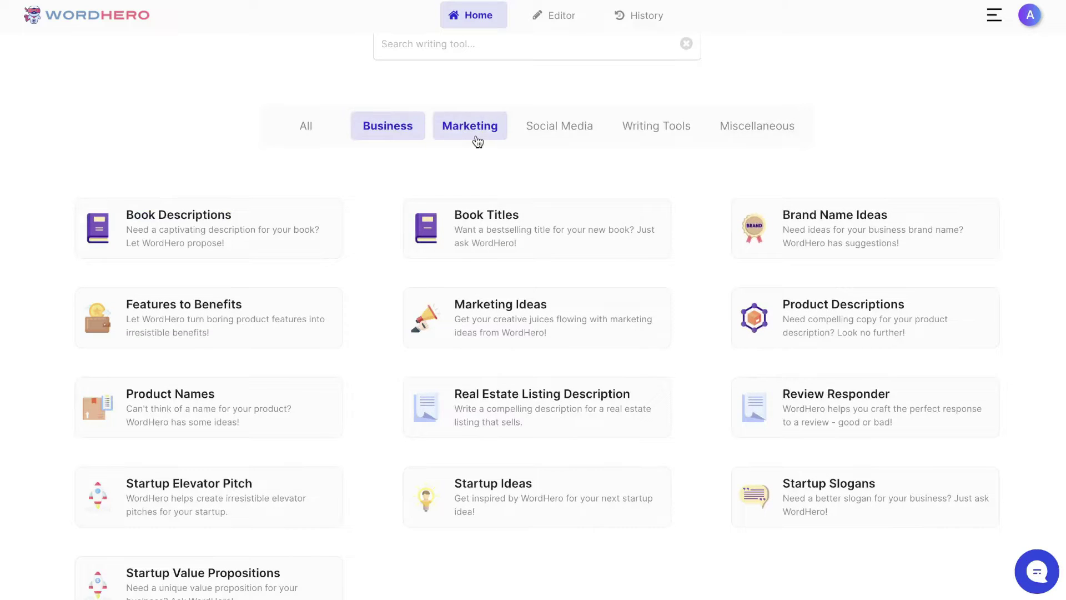
left_click(475, 137)
left_click(581, 137)
left_click(669, 230)
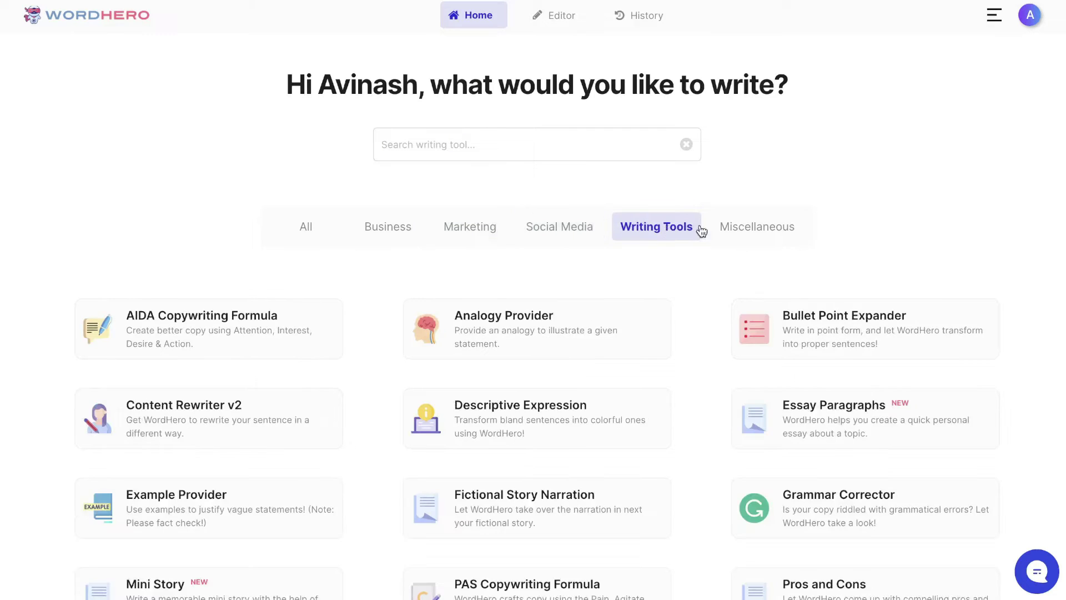
left_click(743, 231)
scroll(745, 326, "down", 2)
left_click(306, 109)
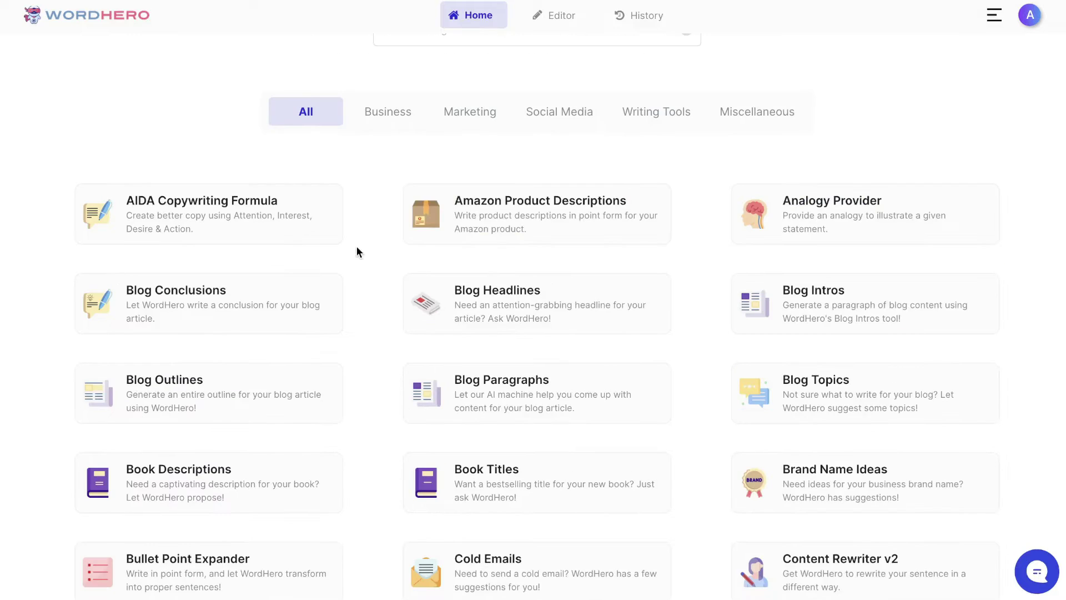
scroll(356, 248, "down", 1)
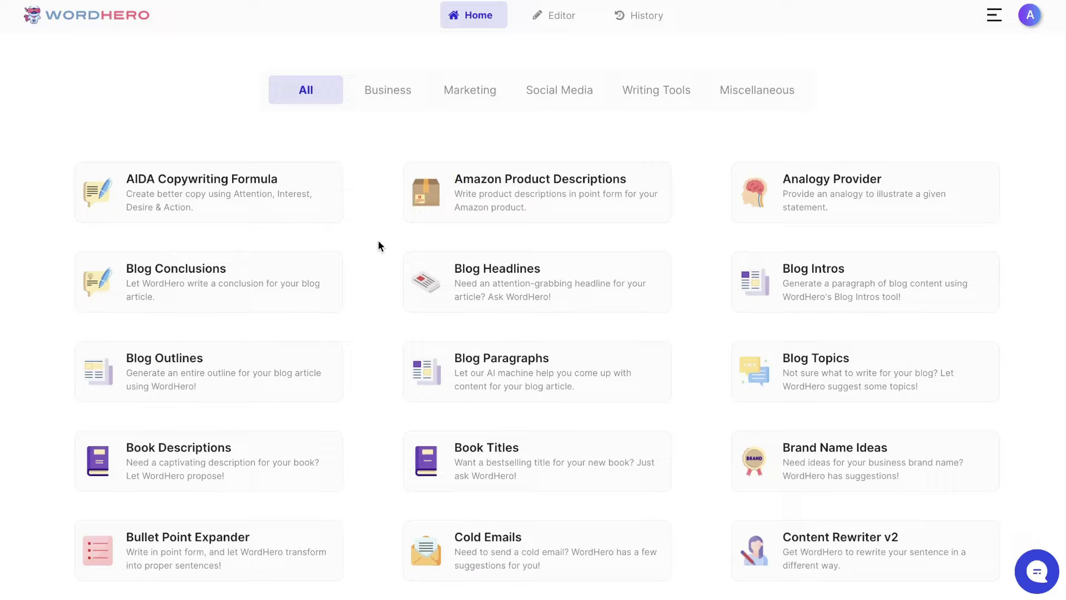
scroll(377, 242, "up", 3)
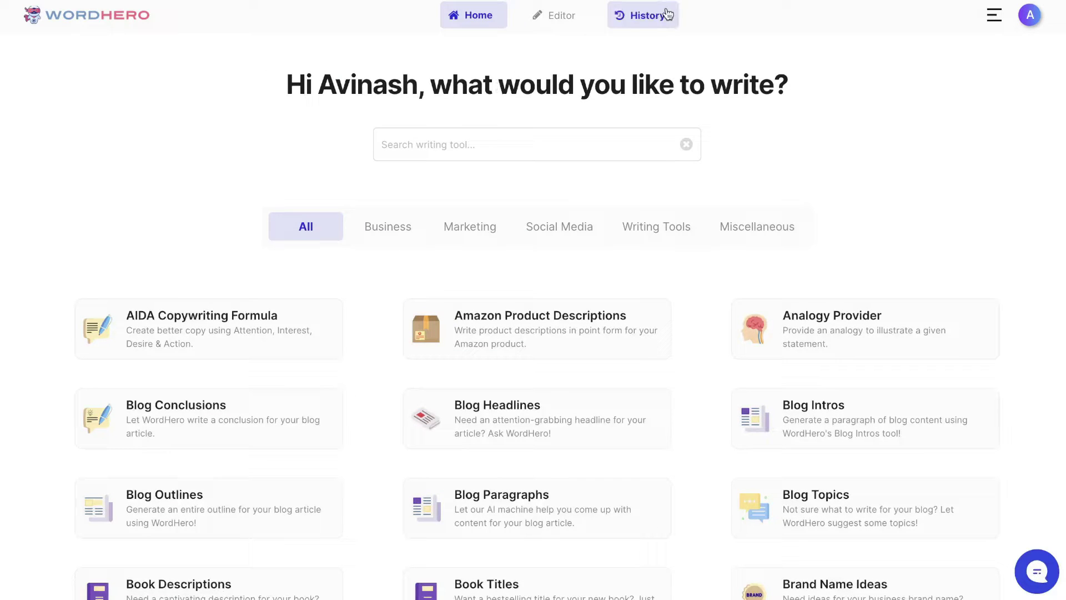
Step: Open WordHero's long-form Editor and look through its list of writing tools
left_click(574, 18)
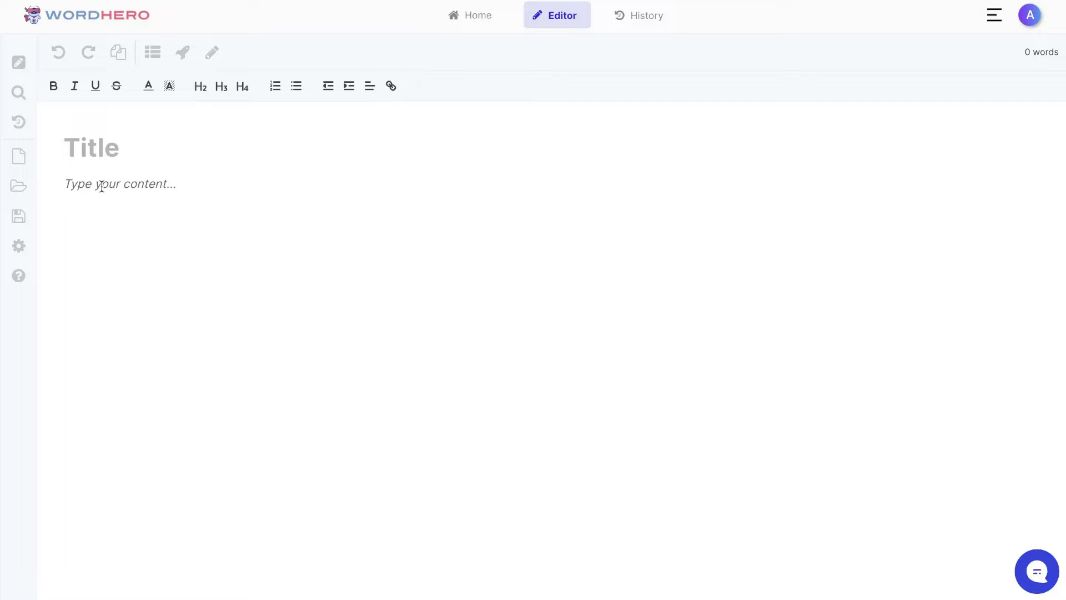
left_click(20, 63)
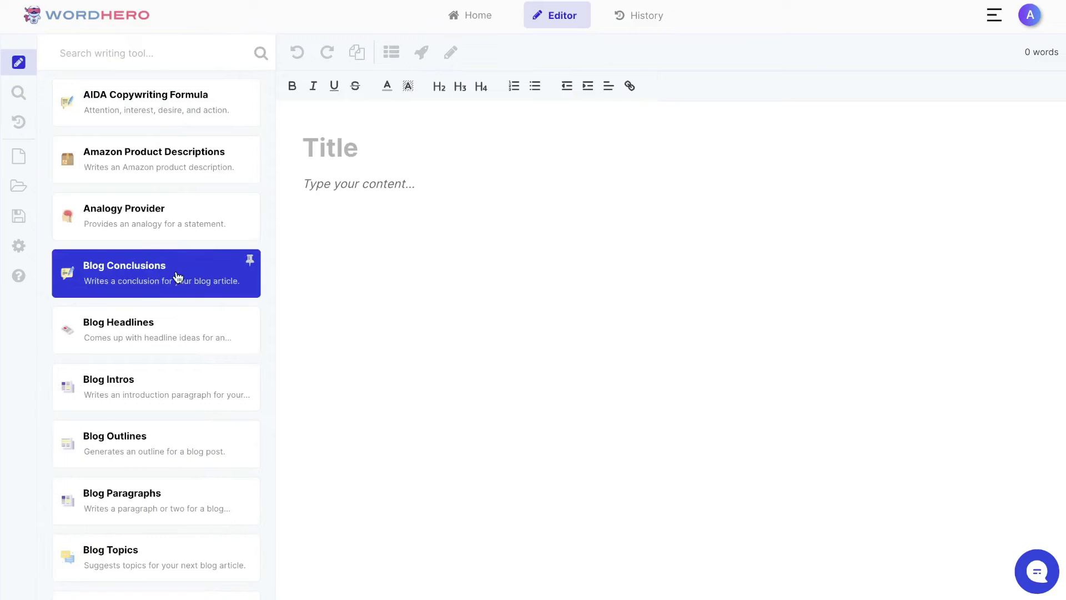
scroll(176, 278, "down", 7)
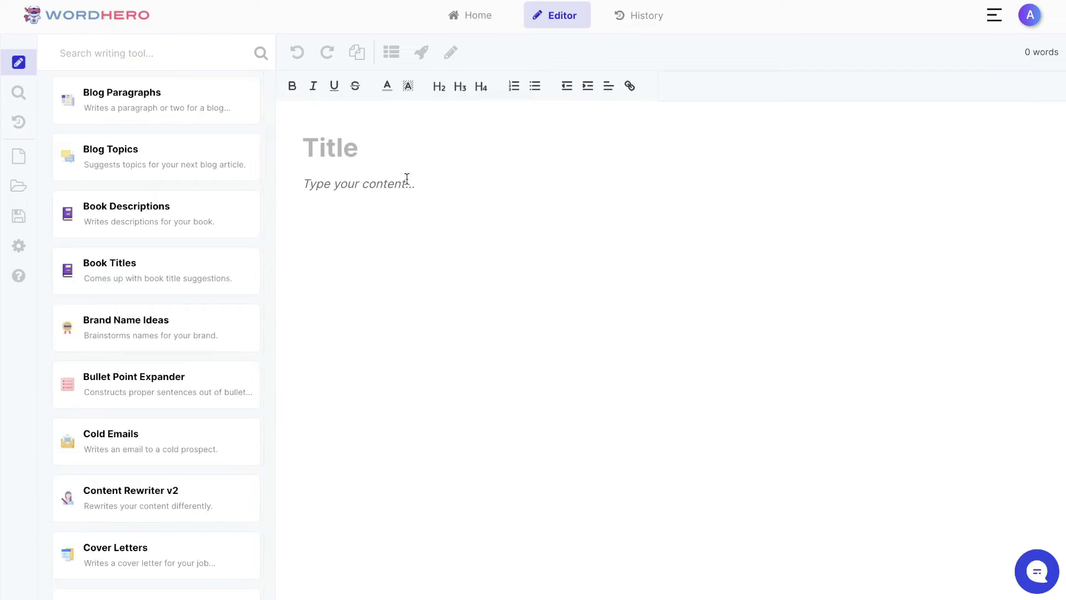
scroll(150, 278, "down", 5)
scroll(150, 279, "down", 20)
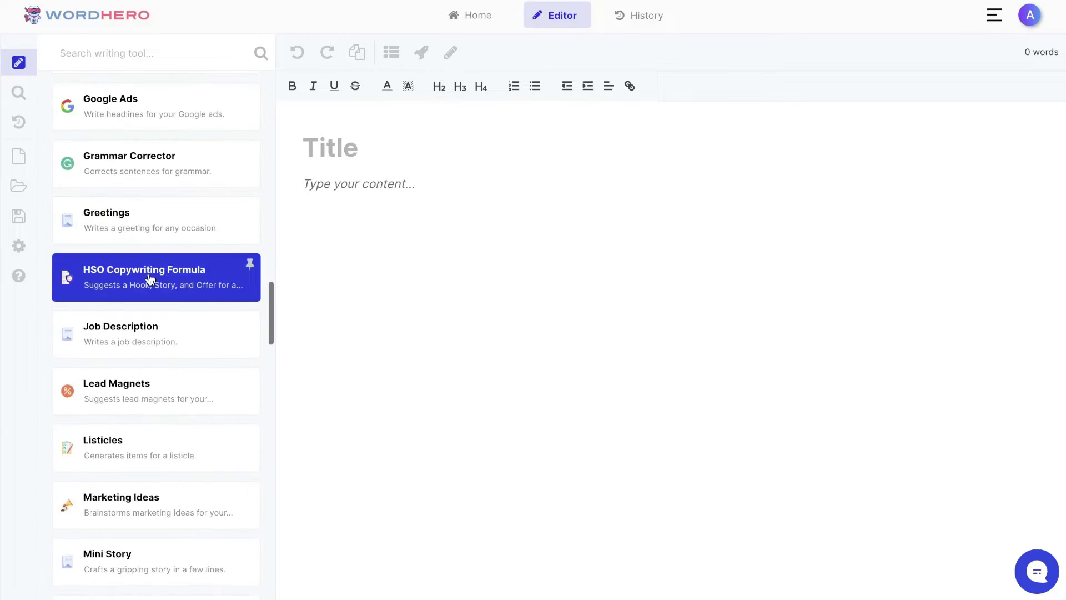
scroll(150, 279, "up", 20)
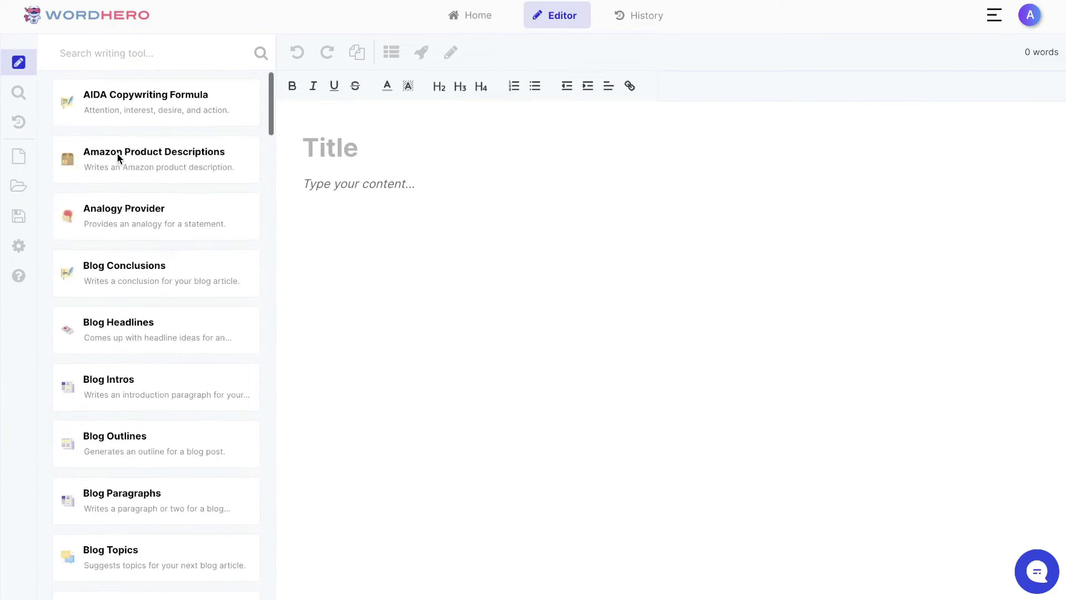
Step: Search the editor's writing tools for "blog"
left_click(100, 47)
type("blog")
double_click(99, 61)
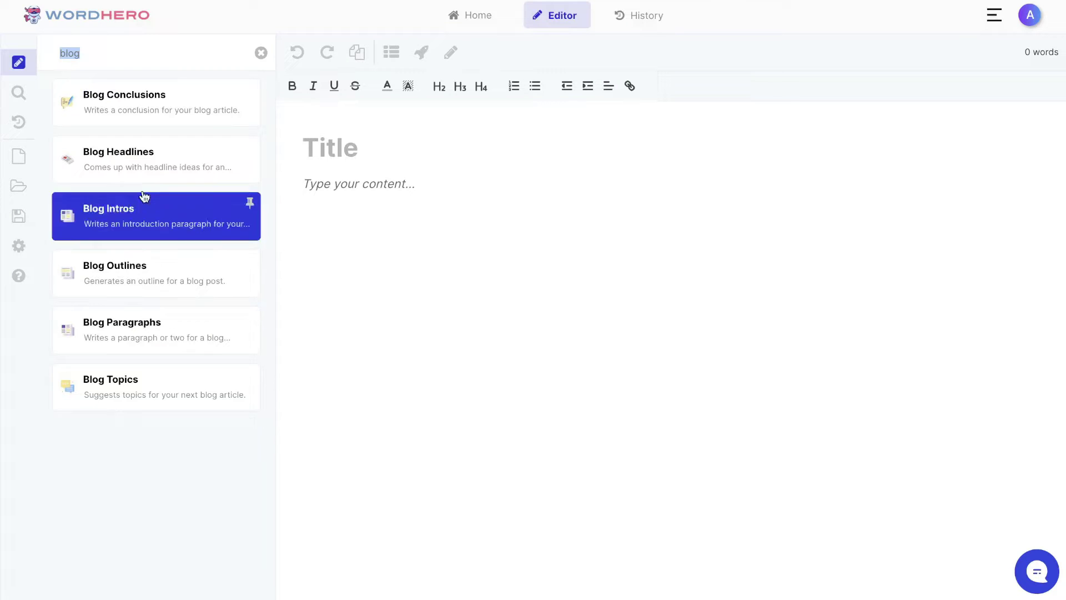
Step: Inspect the editor's Keyword Assistant, History and settings
left_click(19, 92)
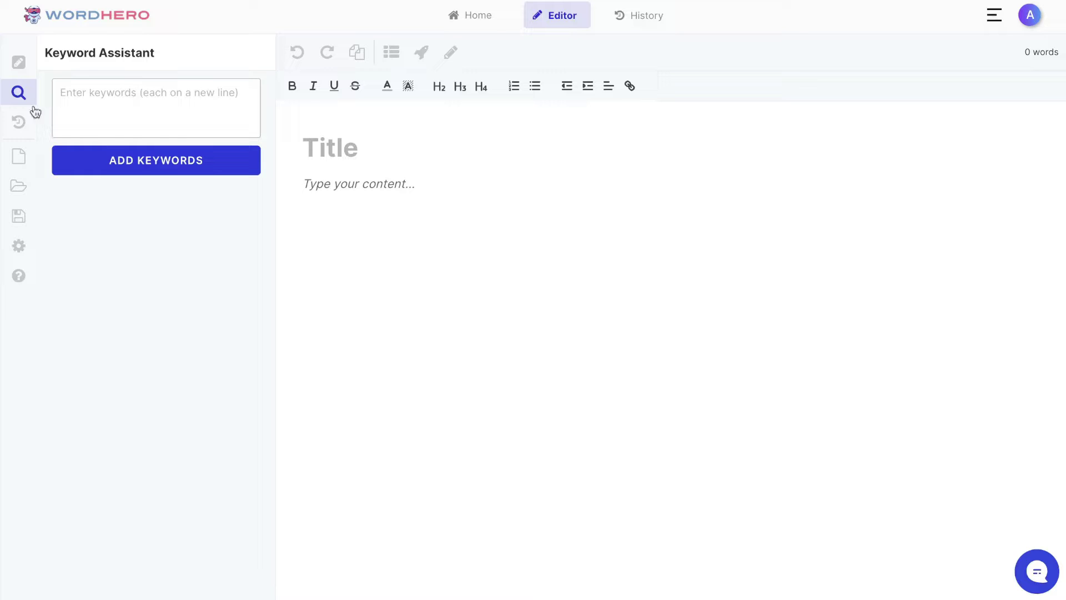
mouse_move(15, 95)
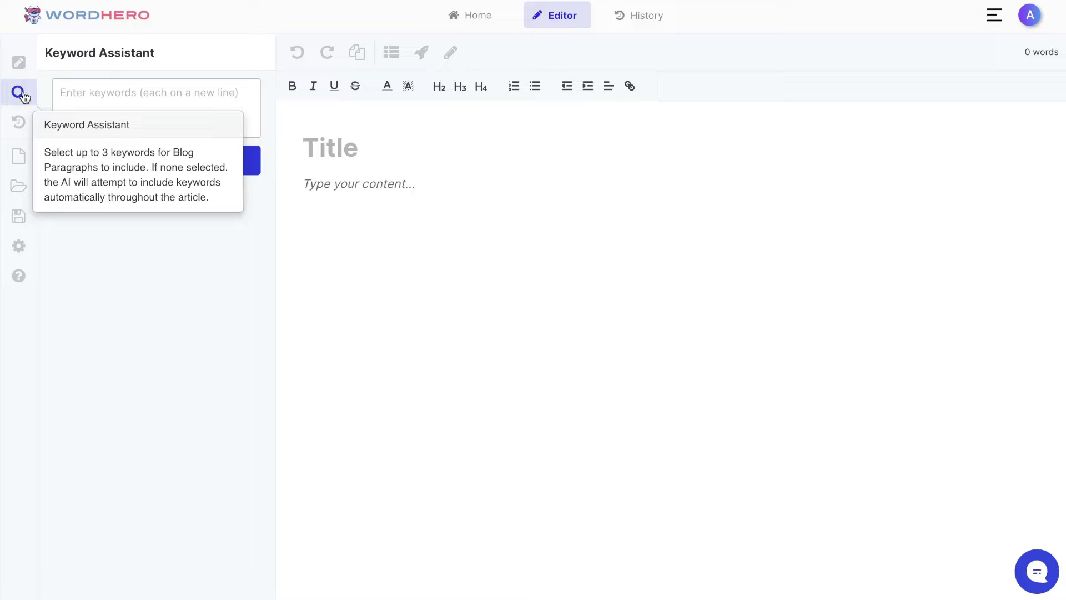
left_click(19, 130)
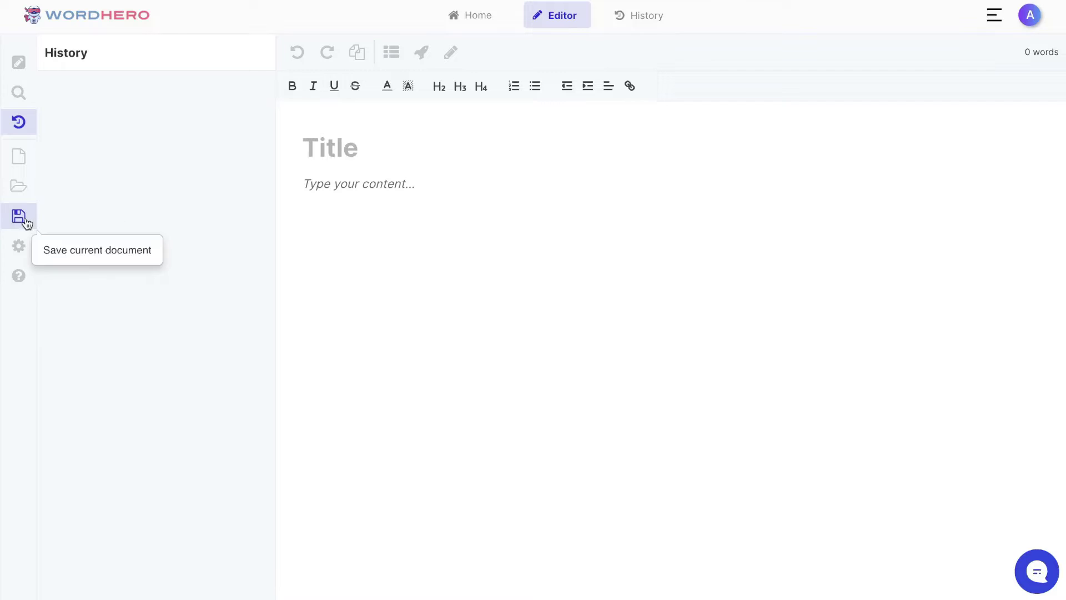
left_click(18, 246)
left_click(261, 161)
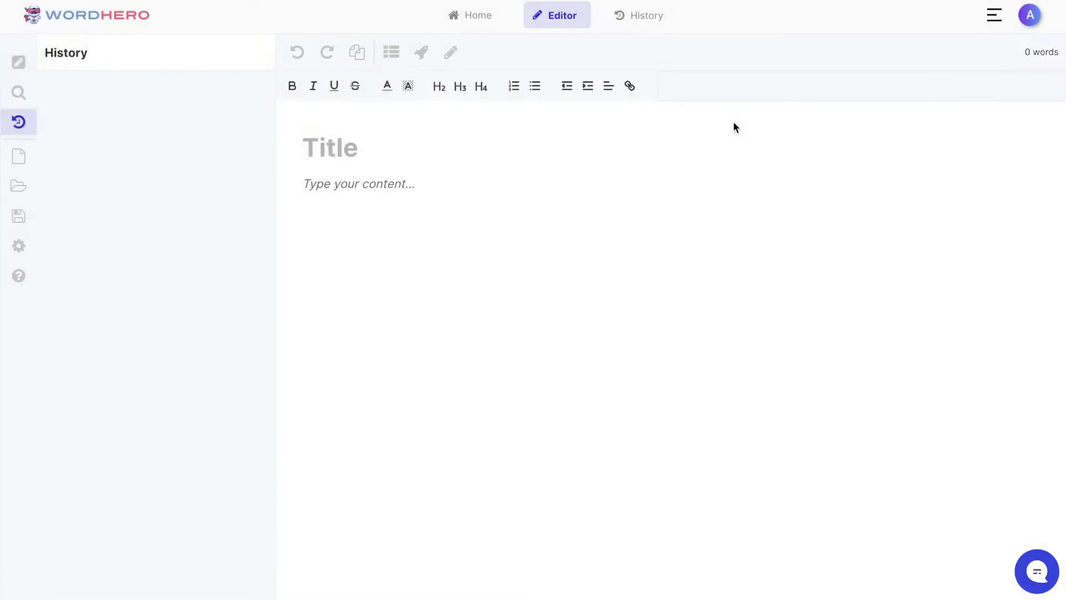
Step: Return from the Blog Topics results to the blog description entry form
left_click(372, 169)
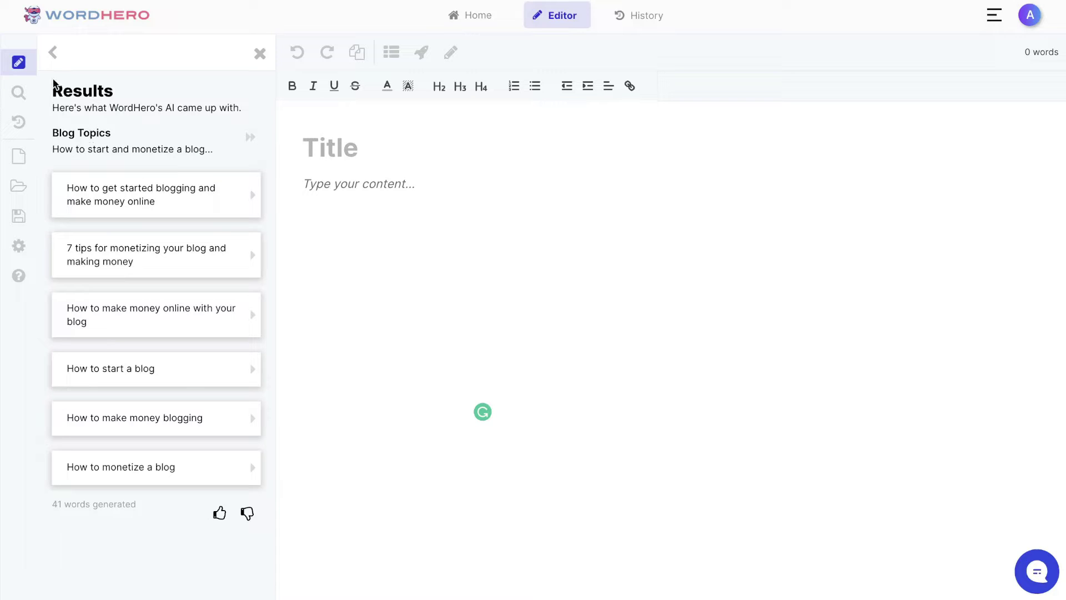
left_click(53, 54)
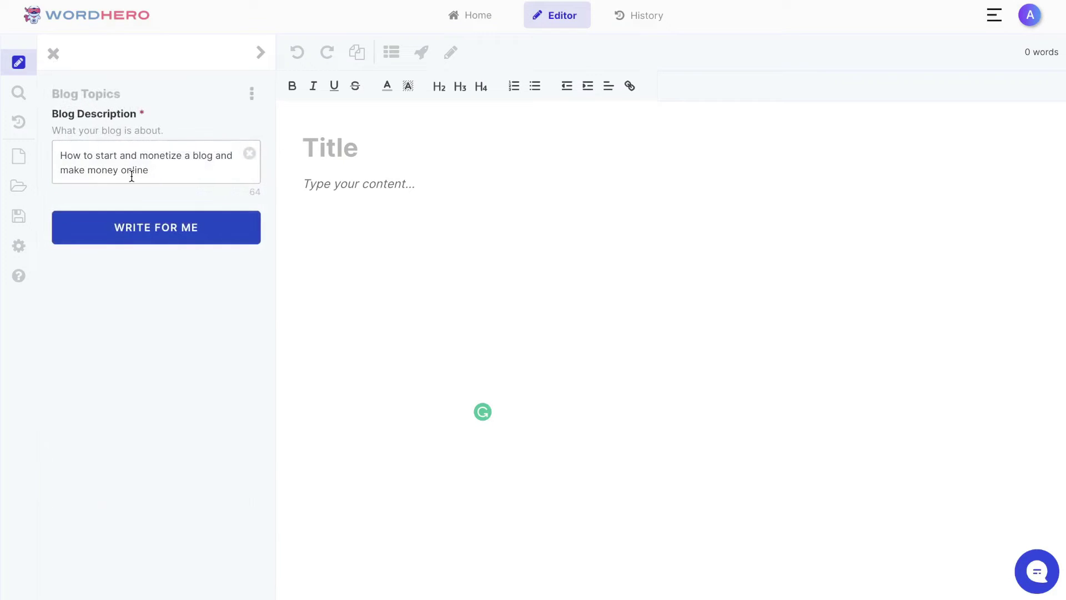
Step: Generate blog topics from the description and use "Monetizing your blog: The ultimate guide to making money from your blog" as the post title
left_click(172, 228)
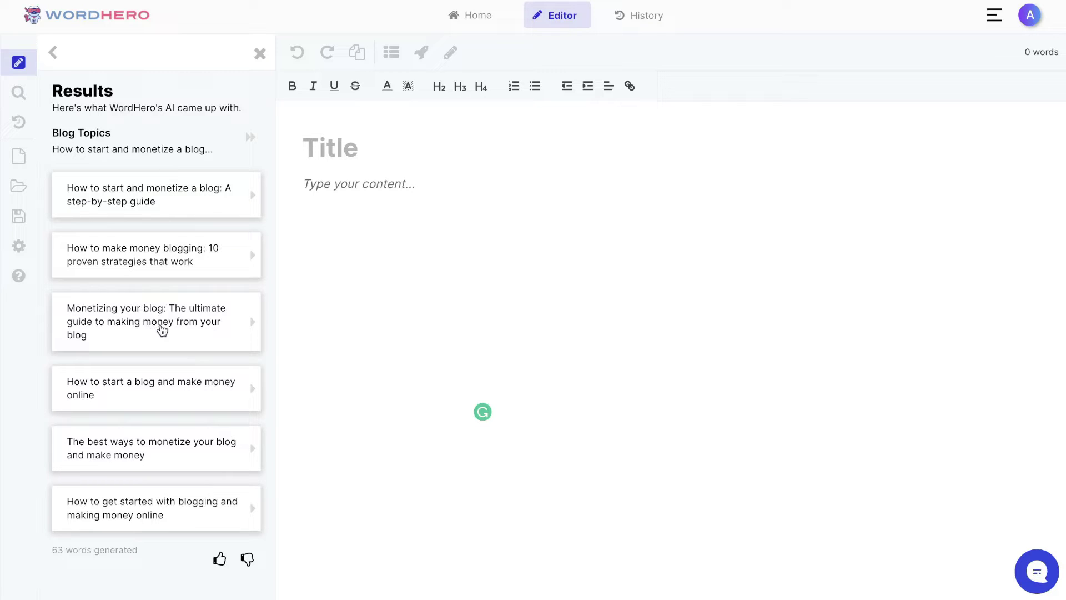
left_click(162, 330)
left_click(395, 154)
left_click(254, 325)
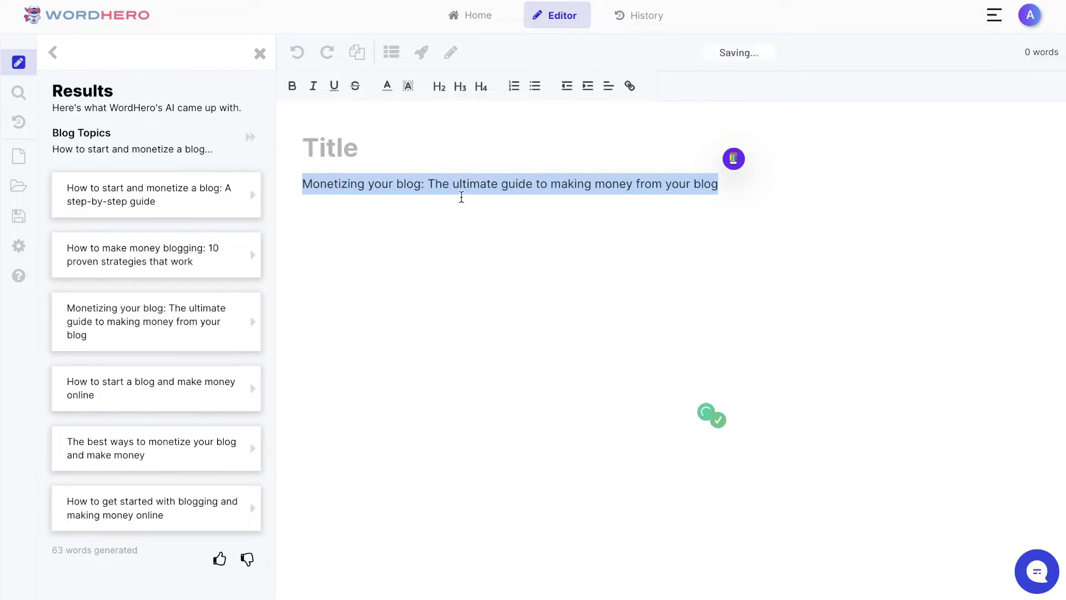
left_click(305, 184)
key("BackSpace")
triple_click(492, 147)
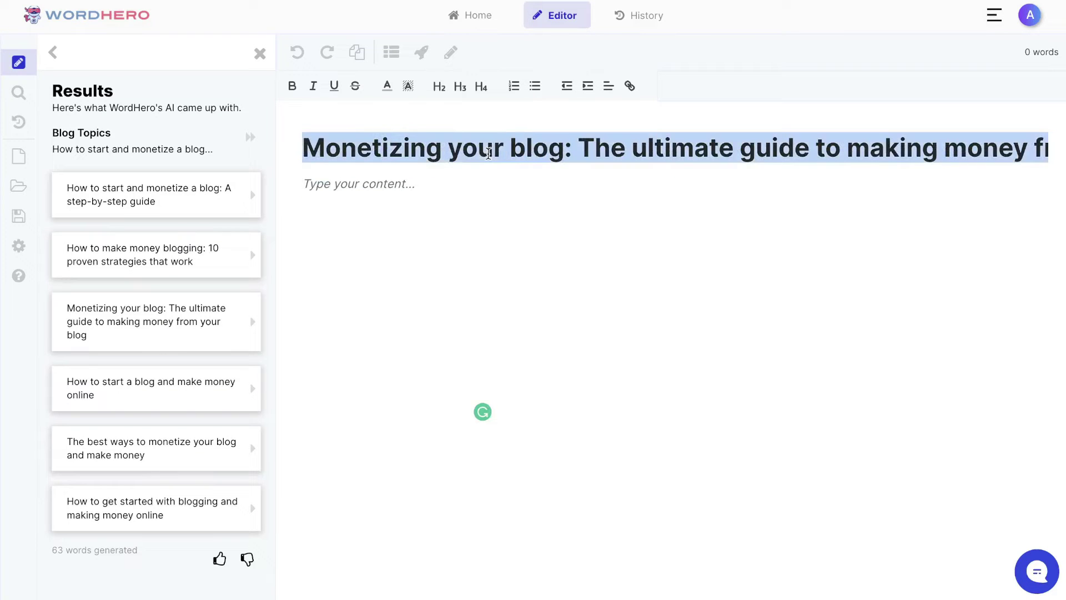
Step: Return to the list of writing tools and search it for "outline"
left_click(25, 60)
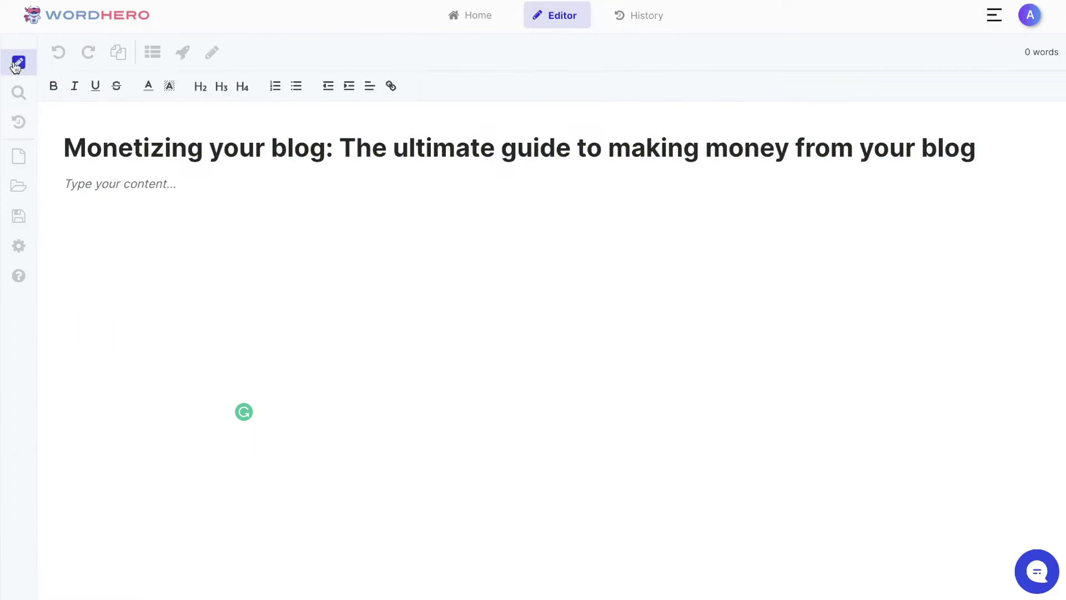
left_click(18, 61)
left_click(260, 54)
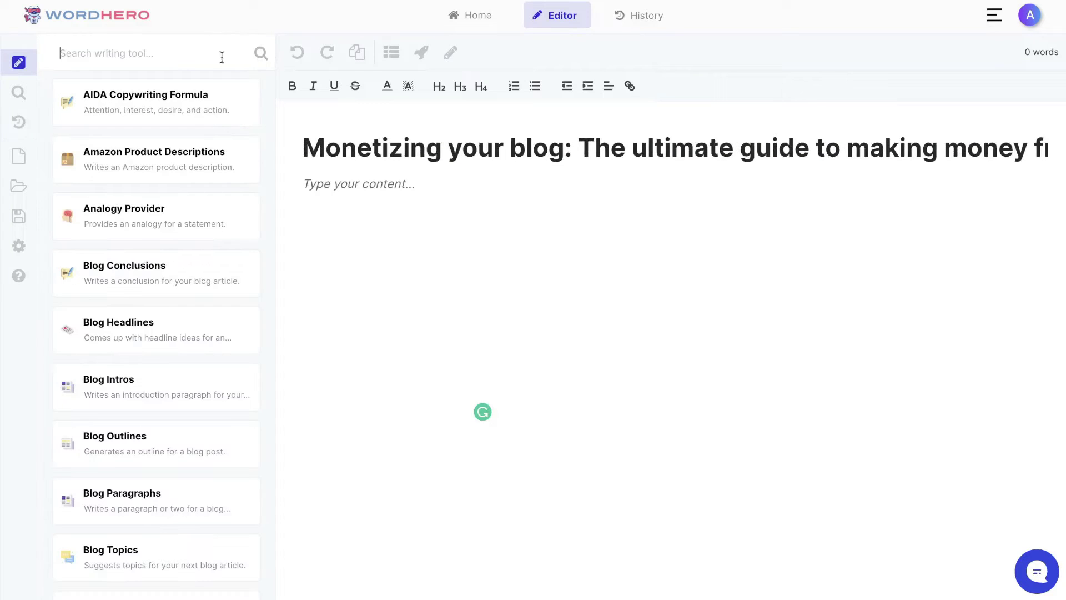
type("outline")
Step: Generate a blog outline directly from the post title in the document body
left_click(394, 55)
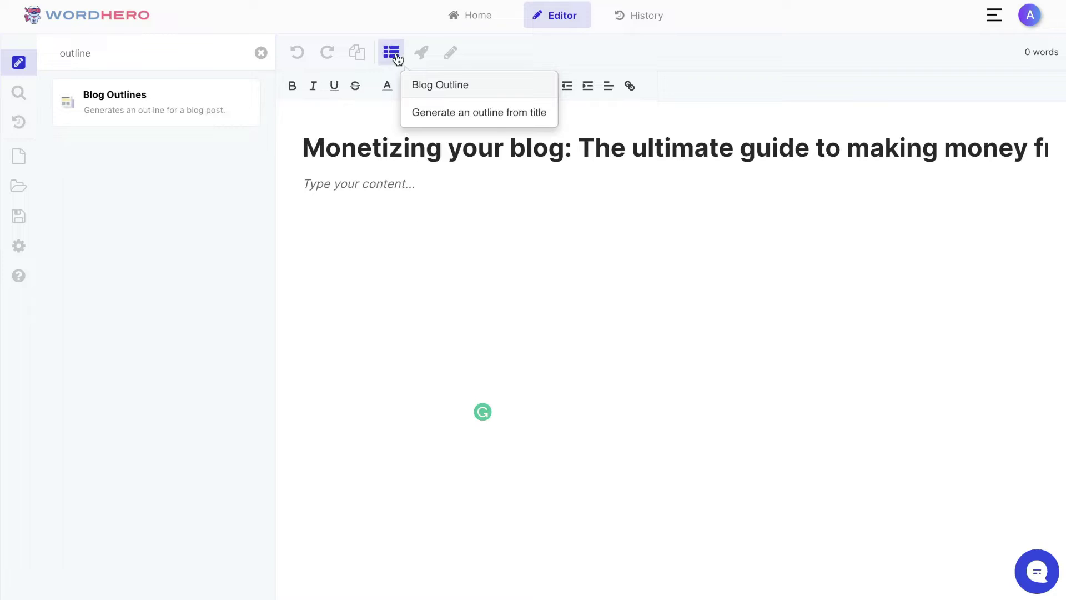
left_click(407, 147)
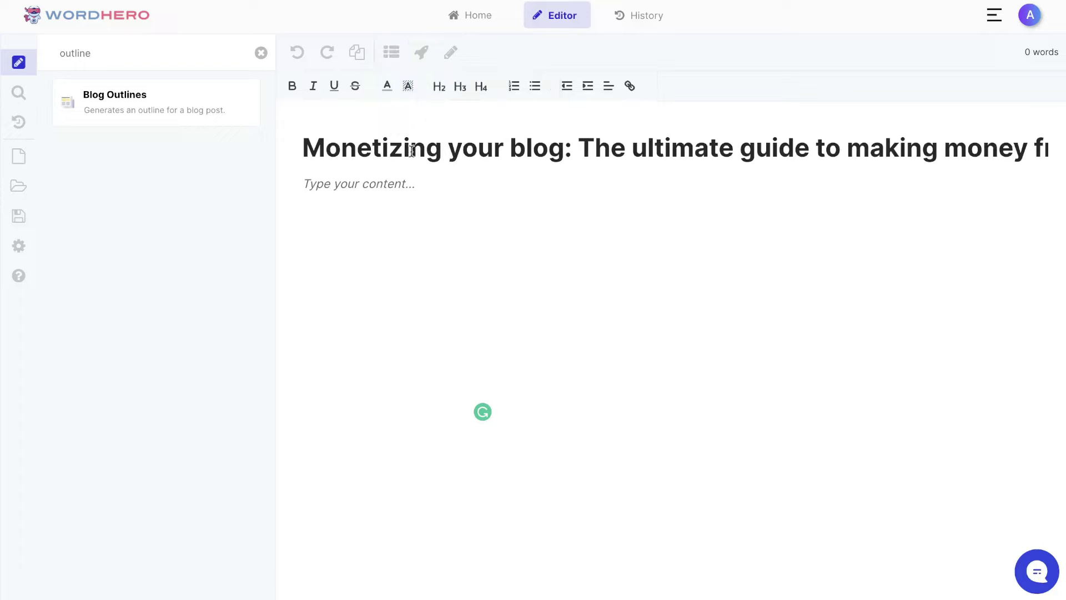
triple_click(426, 147)
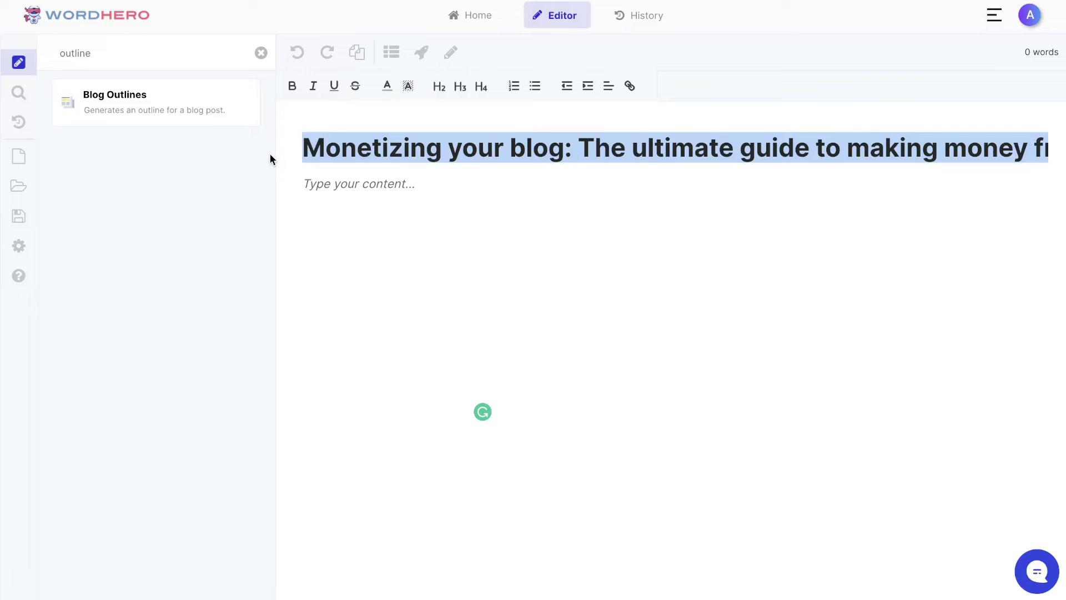
left_click(392, 49)
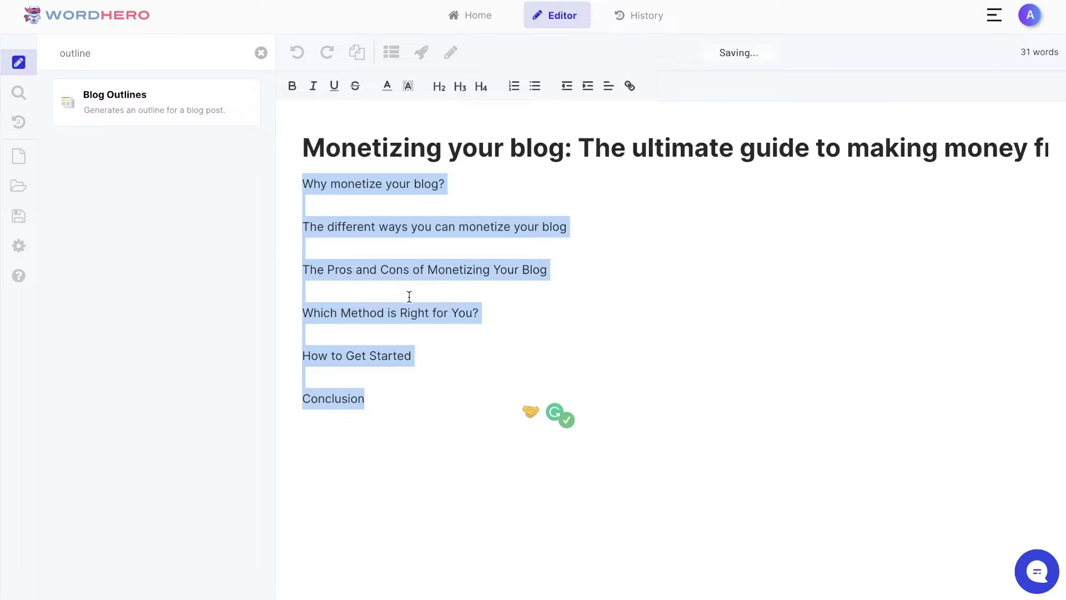
Step: Generate another outline with the Blog Outlines tool, using the post title as topic, and insert all its sections below the first outline
triple_click(432, 153)
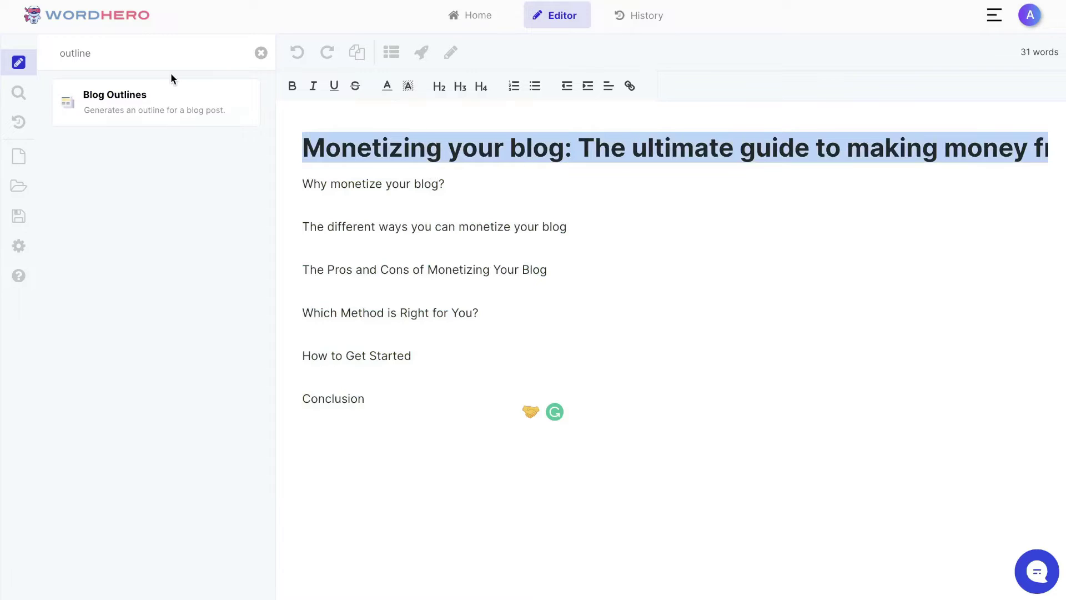
left_click(164, 95)
triple_click(135, 164)
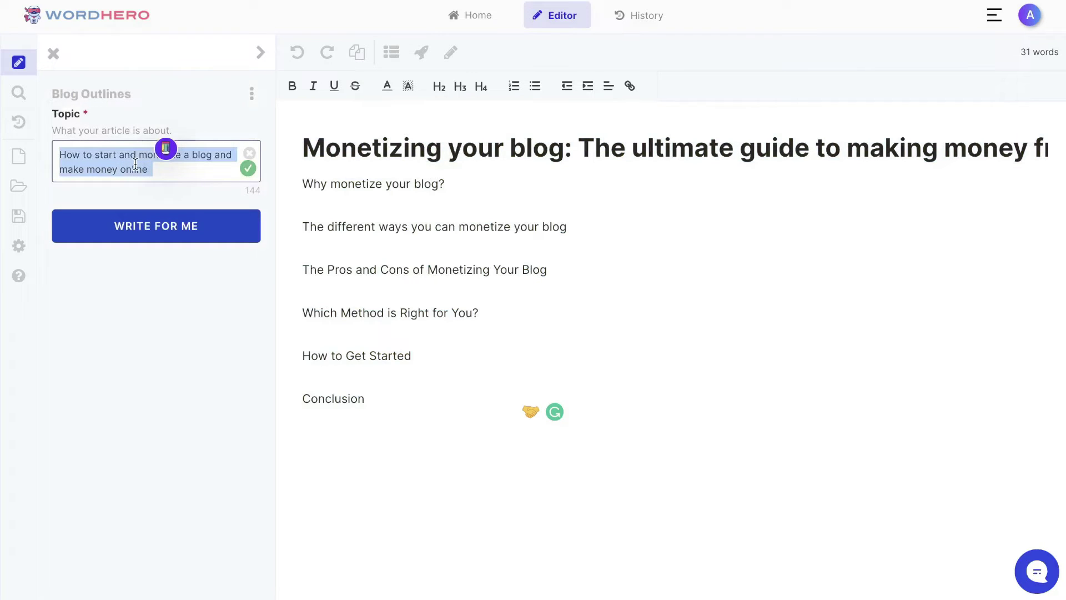
left_click(156, 226)
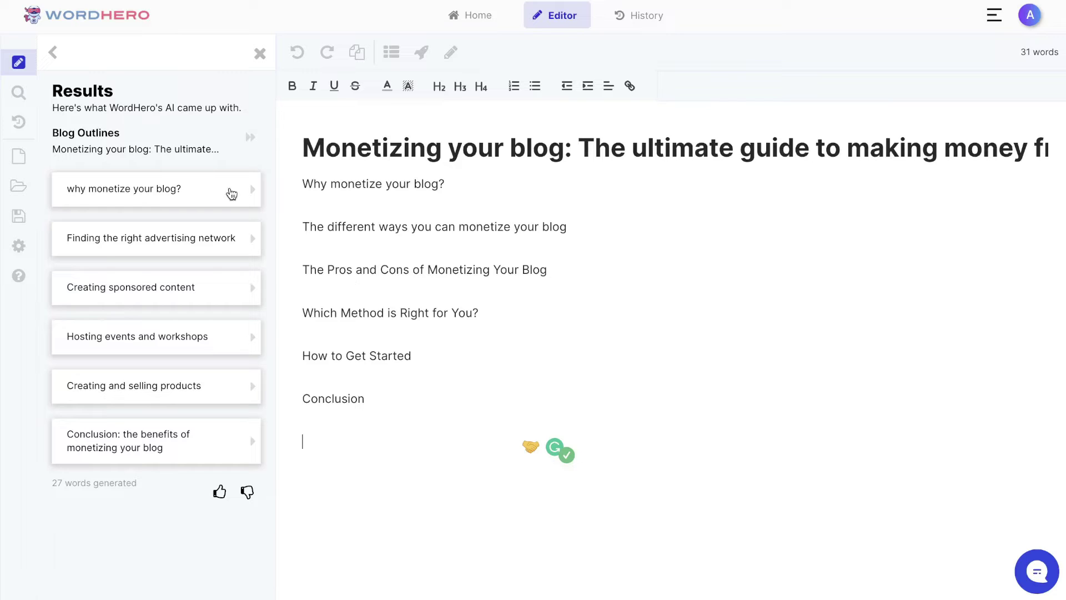
left_click(249, 140)
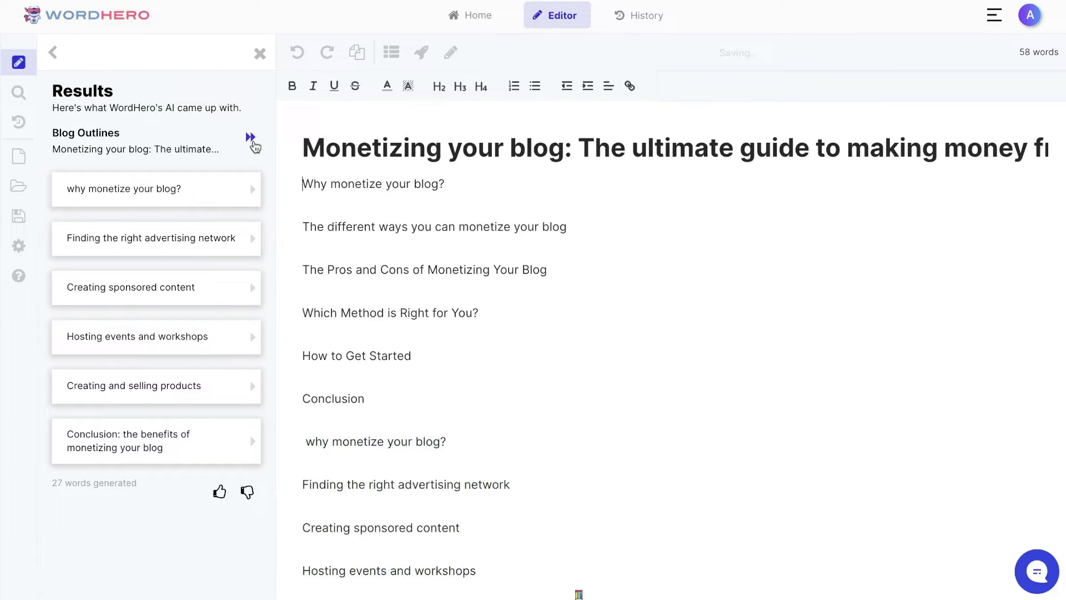
scroll(350, 374, "down", 2)
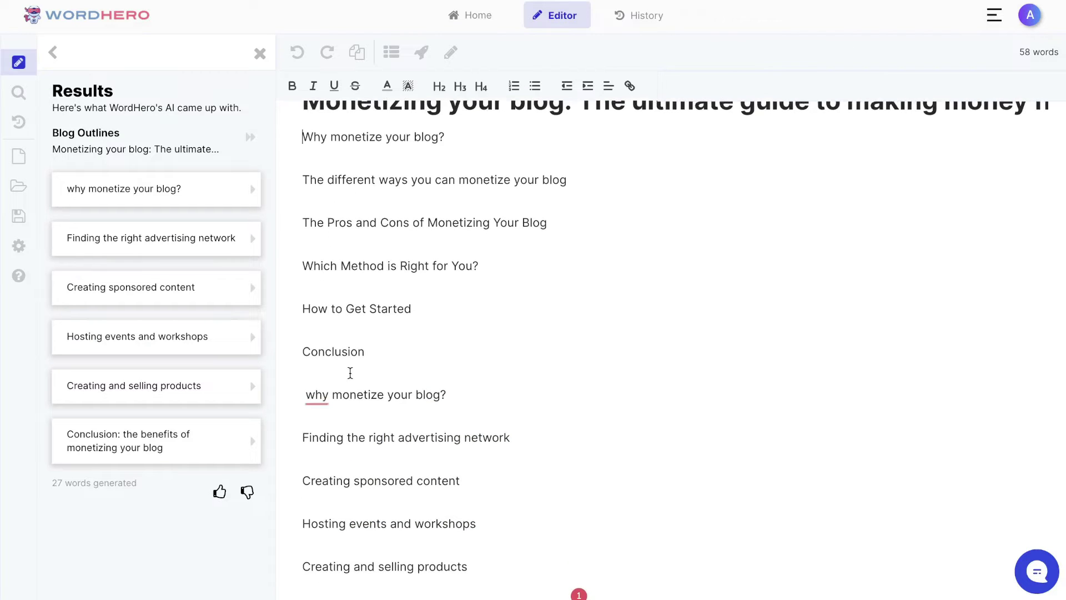
scroll(408, 298, "up", 1)
scroll(409, 298, "down", 1)
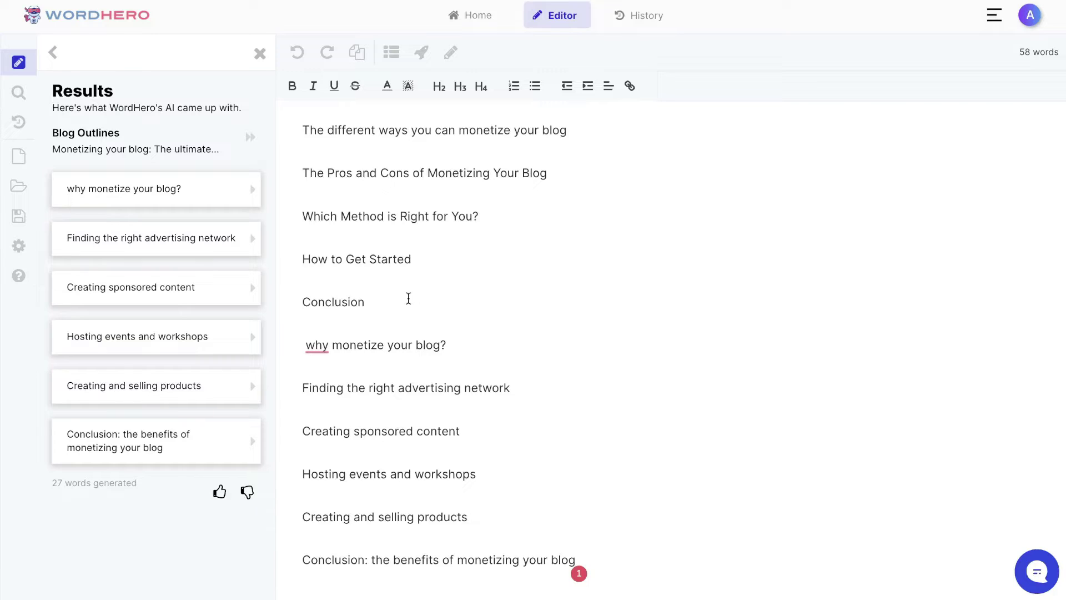
scroll(408, 298, "up", 2)
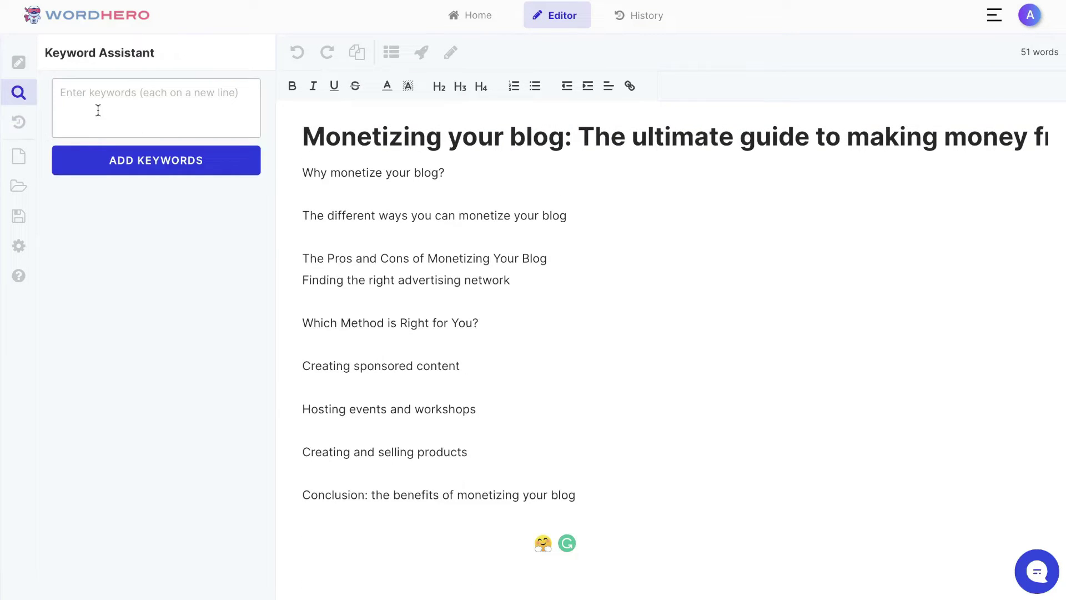
Step: Add "monetize a blog", "make money blogging" and "how to start a blog" to the Keyword Assistant
left_click(20, 96)
left_click(19, 96)
left_click(158, 103)
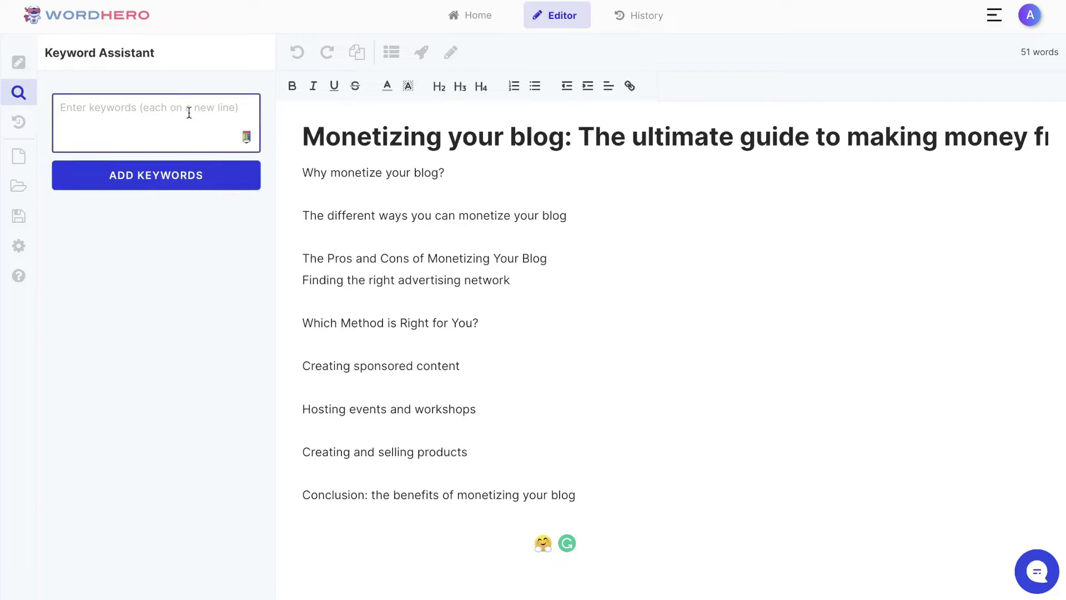
key("ctrl+v")
left_click(186, 175)
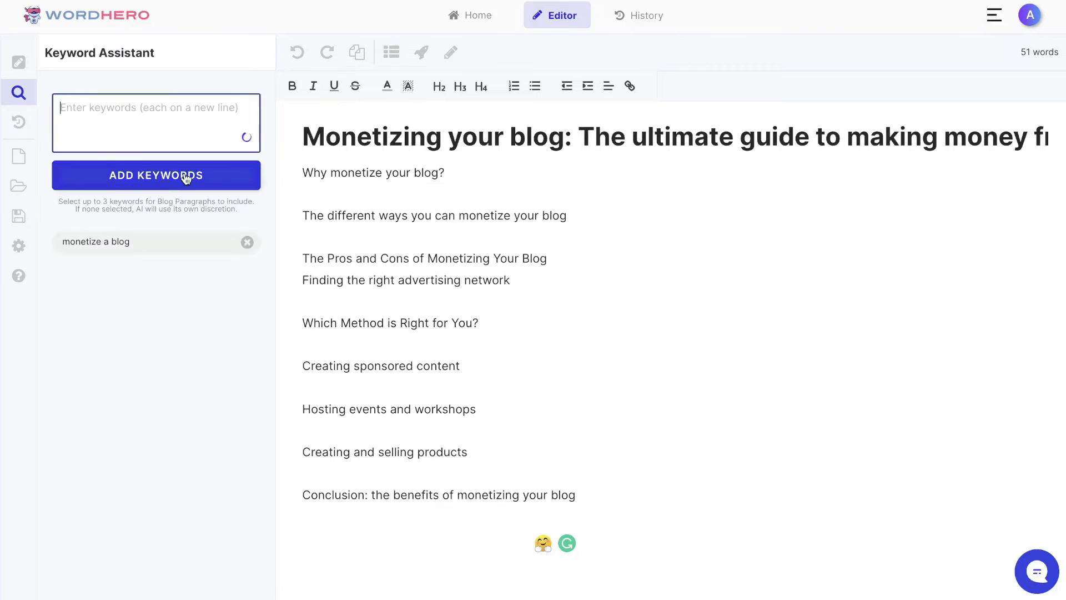
type("make money blogging")
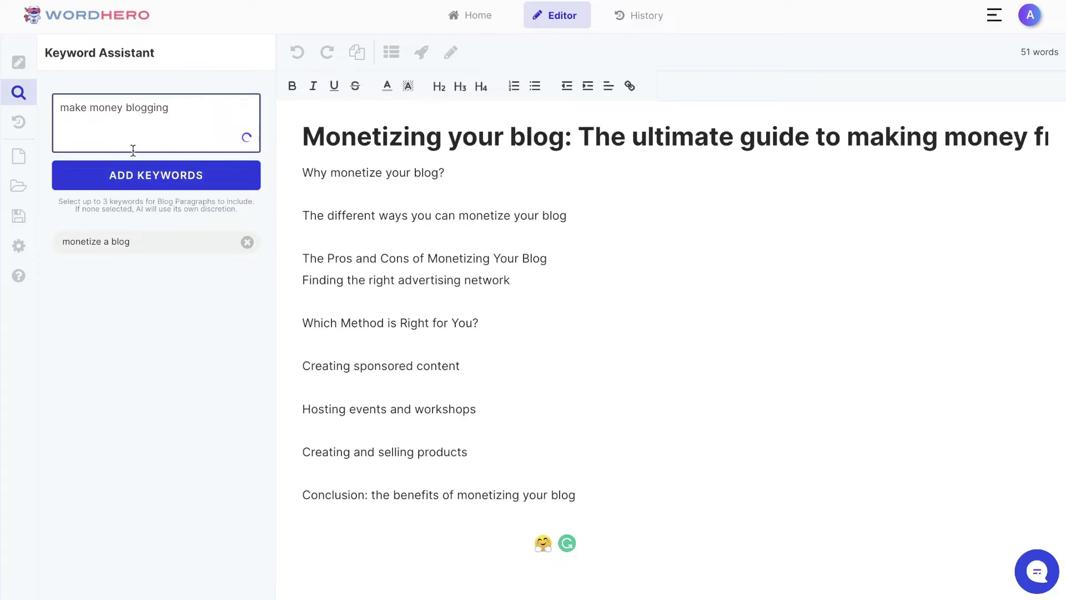
left_click(135, 174)
key("ctrl+v")
left_click(133, 176)
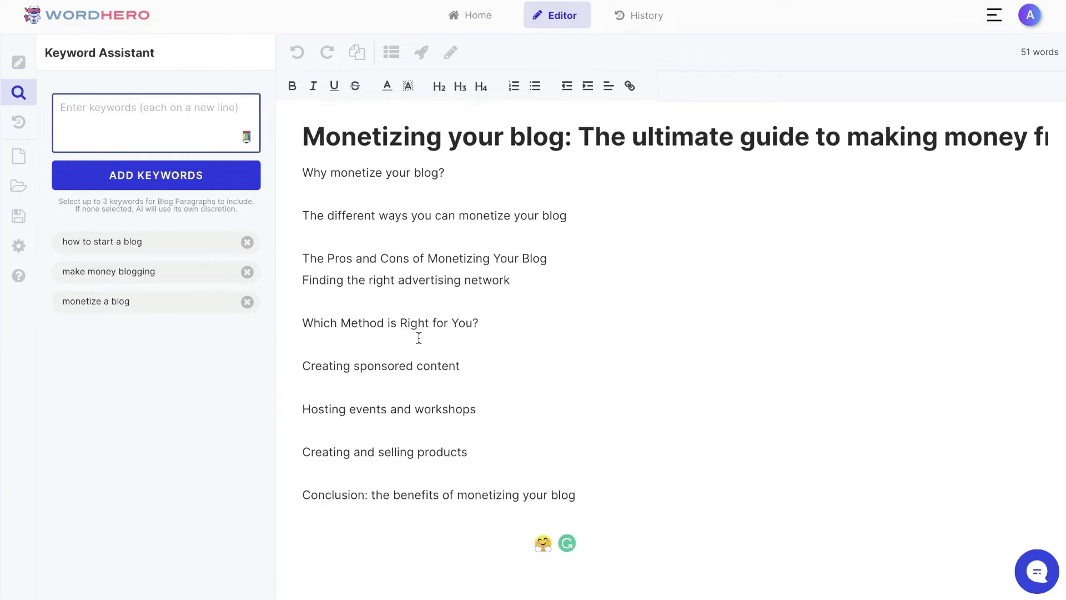
Step: Generate Blog Paragraphs for the section "Why monetize your blog?" with the keywords "how to start a blog, monetize a blog"
triple_click(447, 176)
key("ctrl+c")
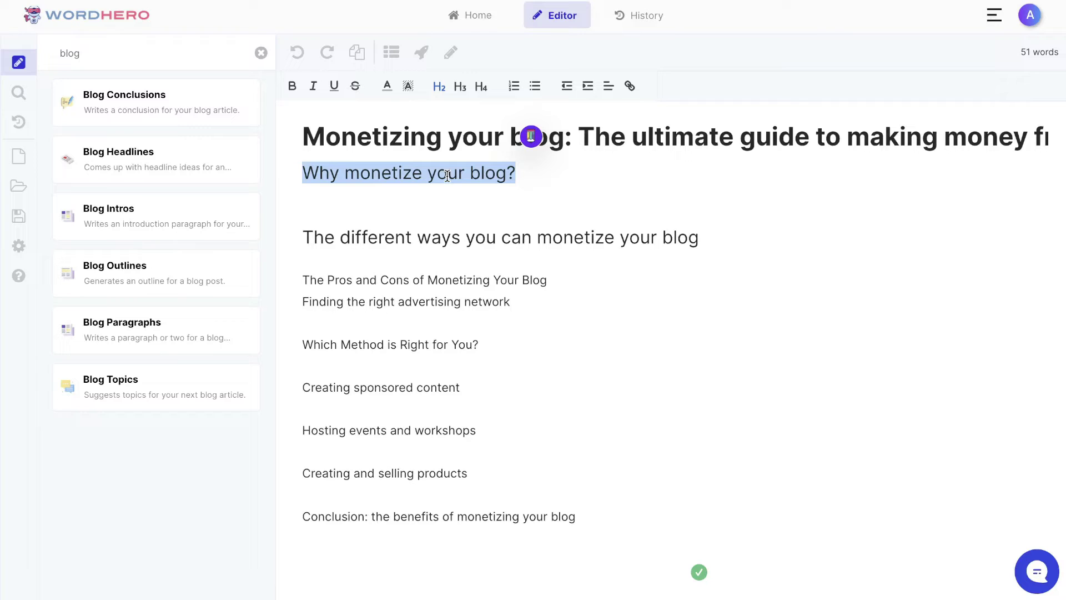
left_click(165, 335)
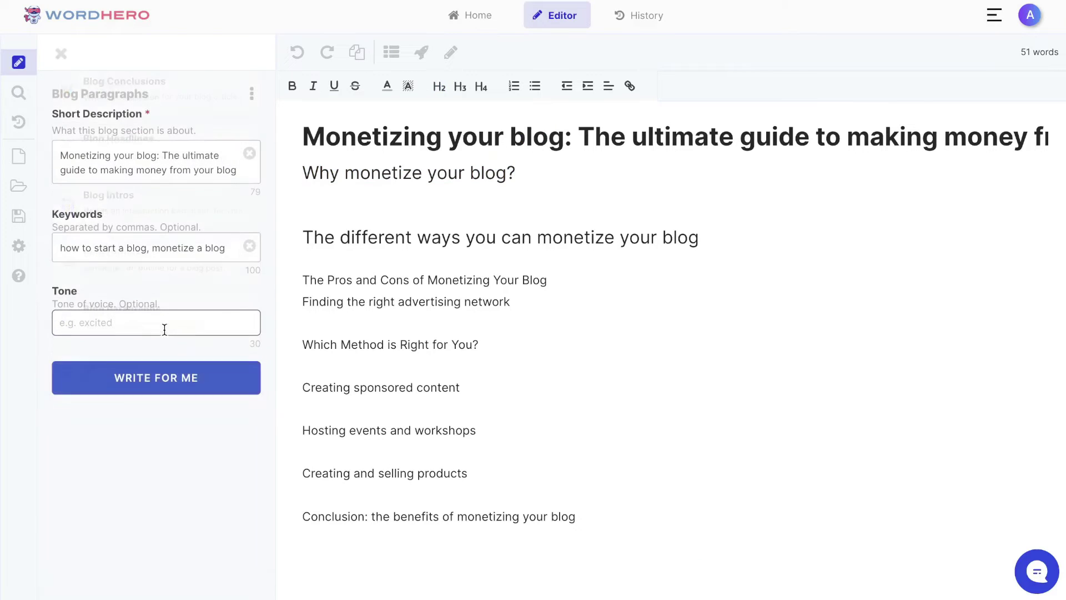
left_click(97, 170)
key("ctrl+a")
key("ctrl+v")
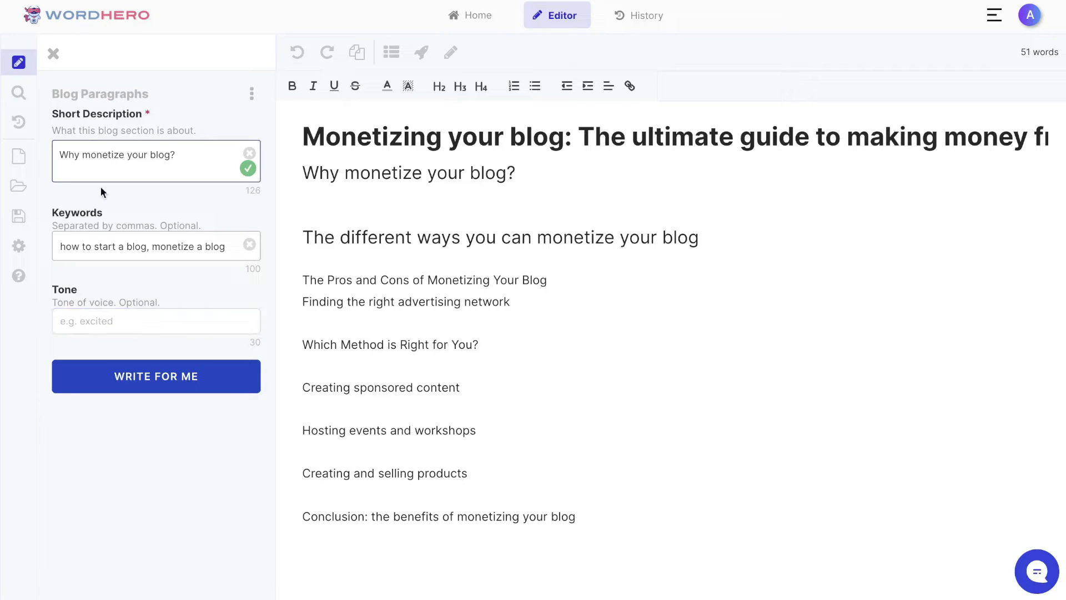
key("BackSpace")
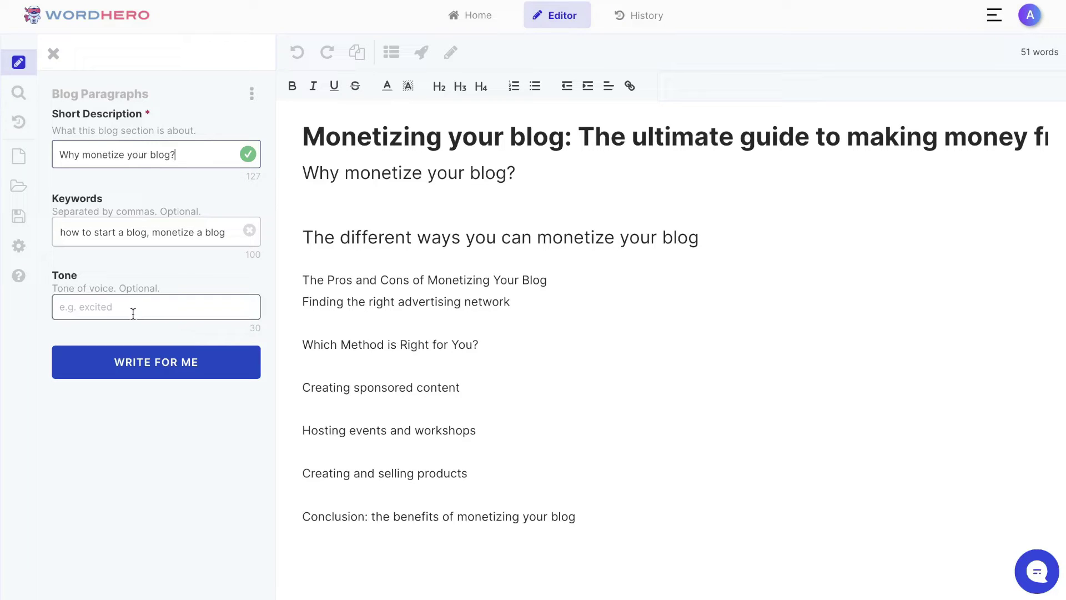
left_click(163, 358)
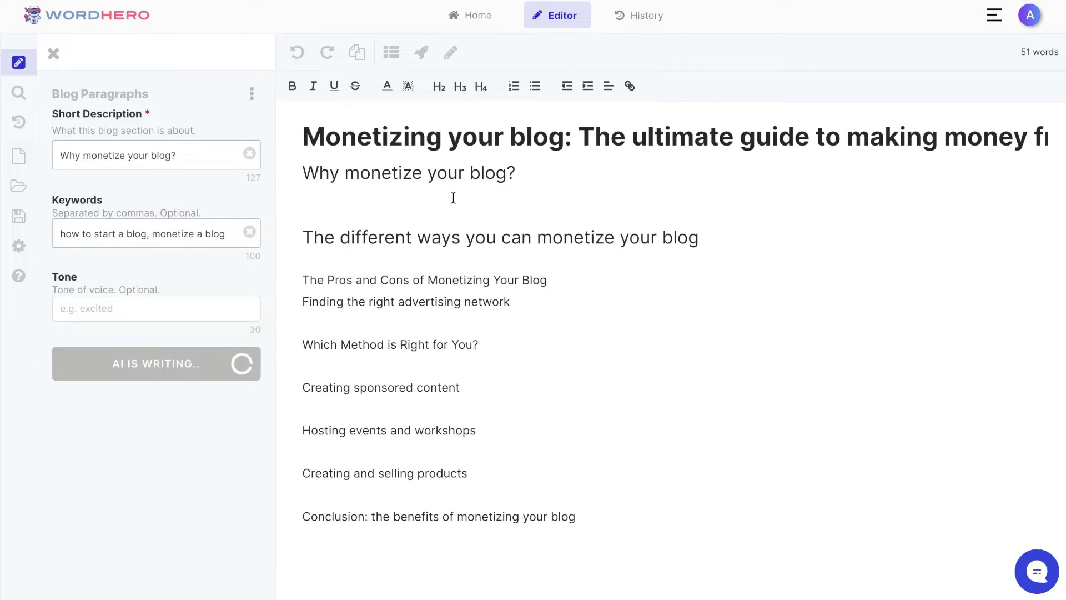
Step: Insert the generated paragraphs beneath the "Why monetize your blog?" heading and read through them
triple_click(445, 176)
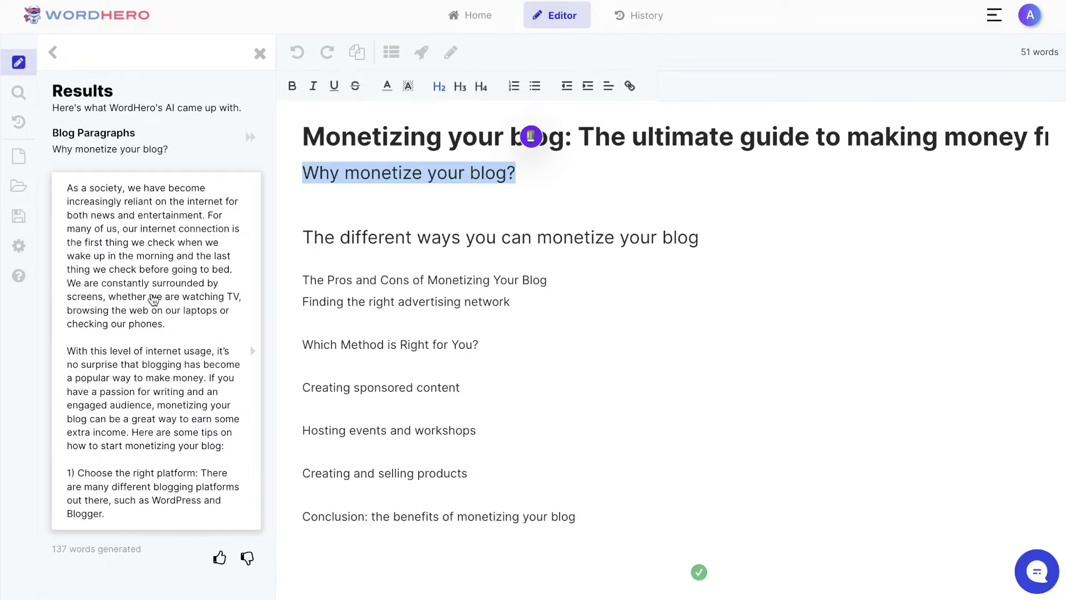
key("Right")
key("Return")
left_click(250, 137)
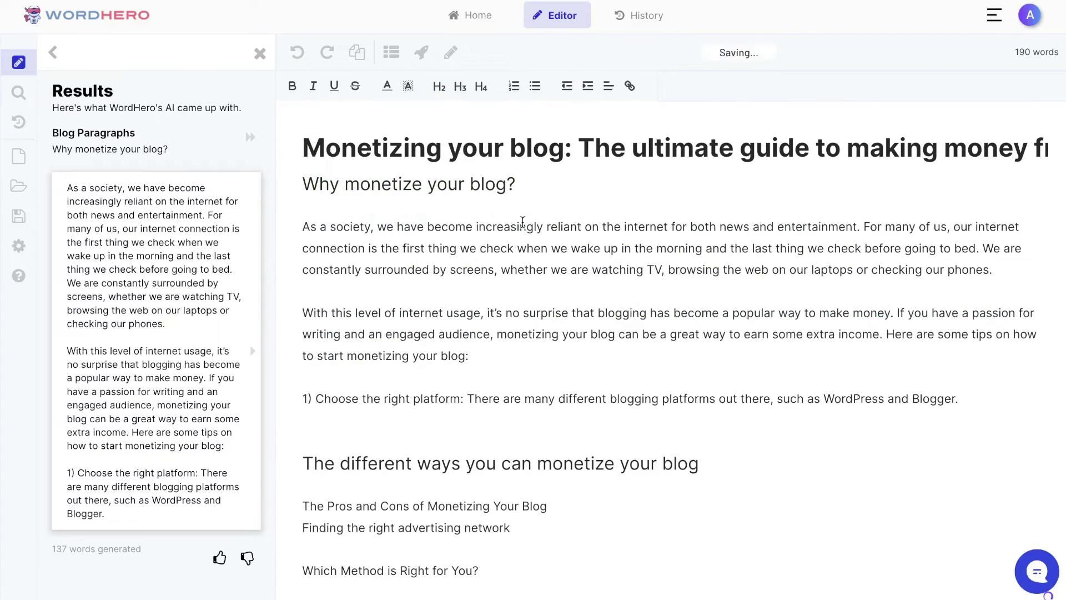
left_click_drag(304, 221, 401, 261)
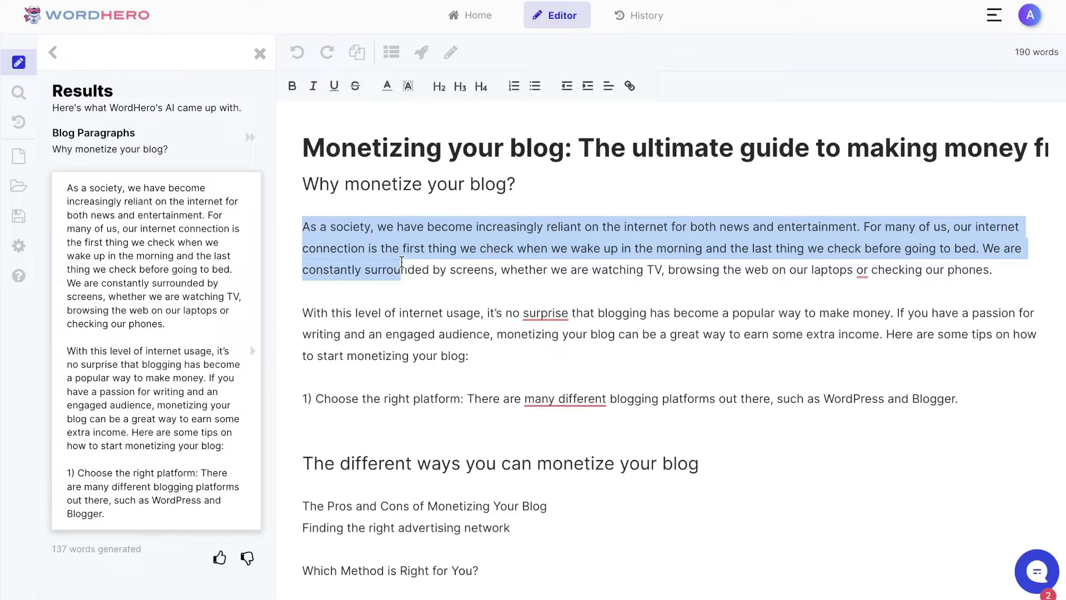
triple_click(360, 324)
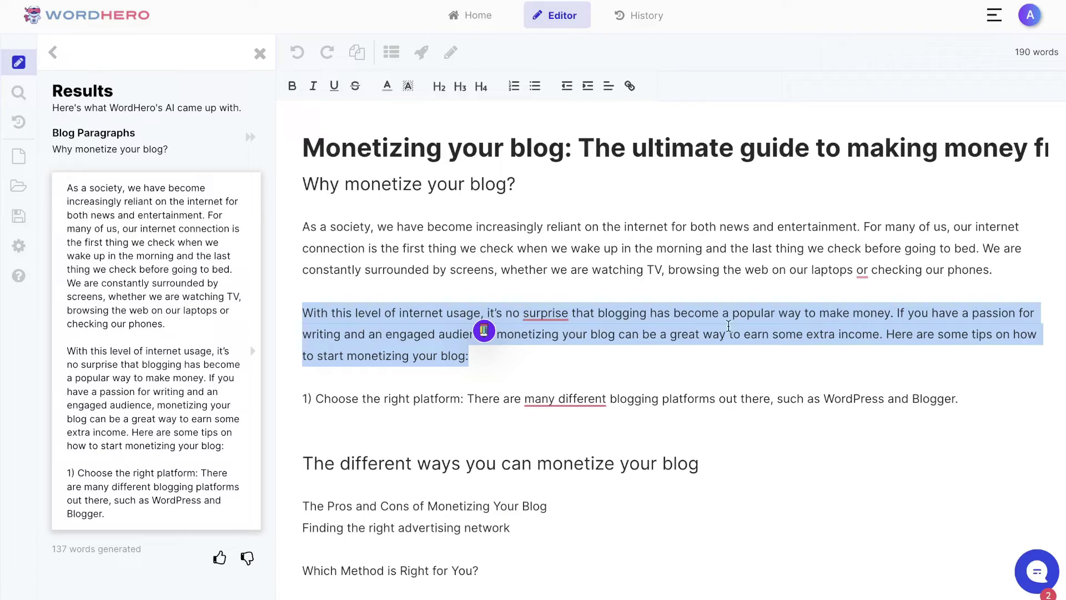
left_click_drag(898, 312, 897, 401)
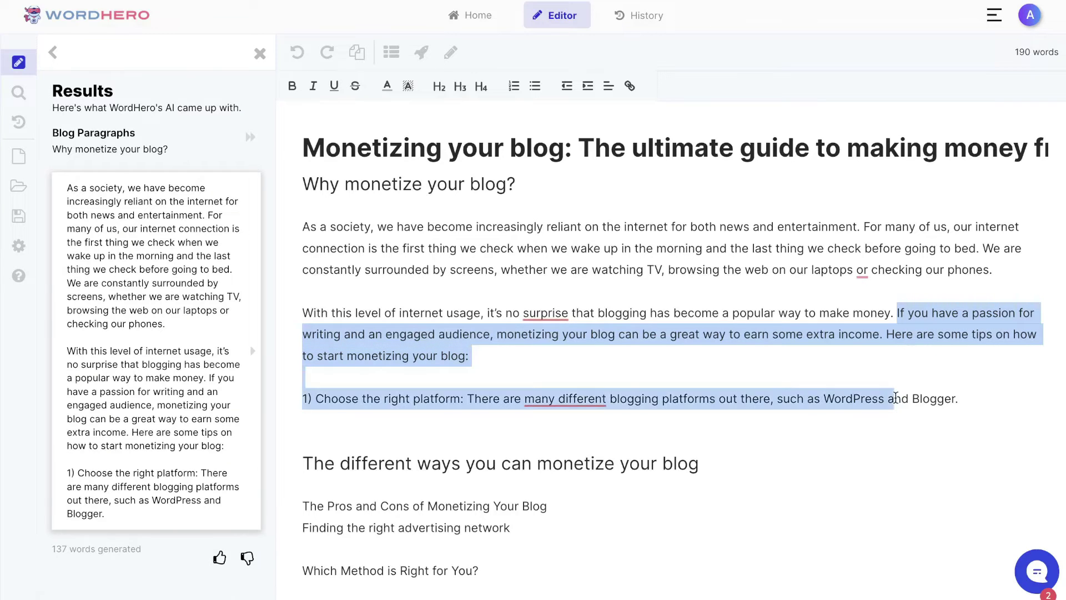
Step: Generate more Blog Paragraphs directly from the "Why monetize your blog?" heading and separate them from the earlier text with a blank line
triple_click(417, 183)
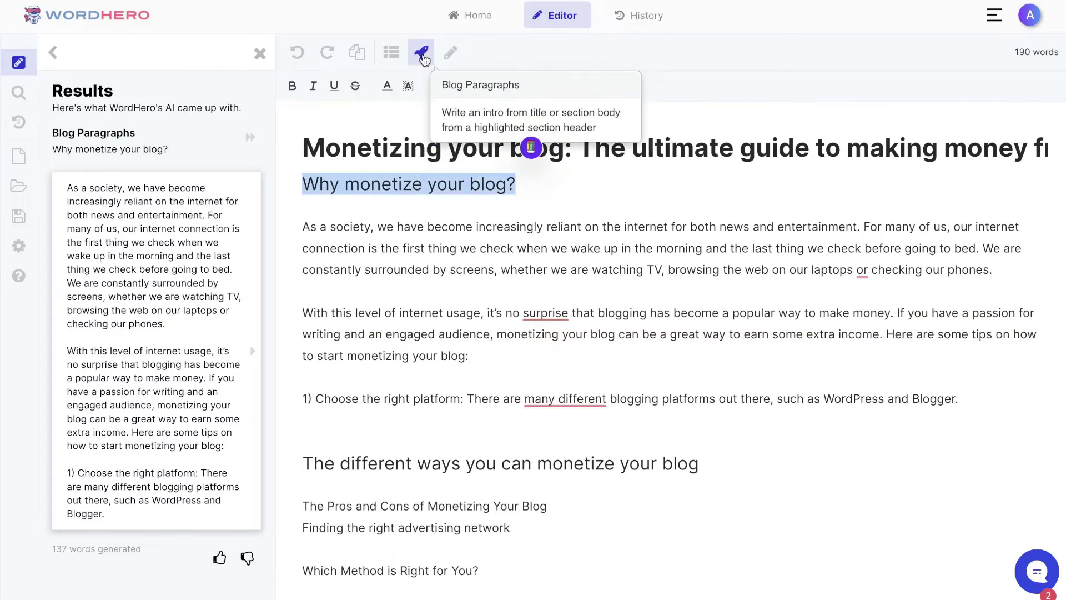
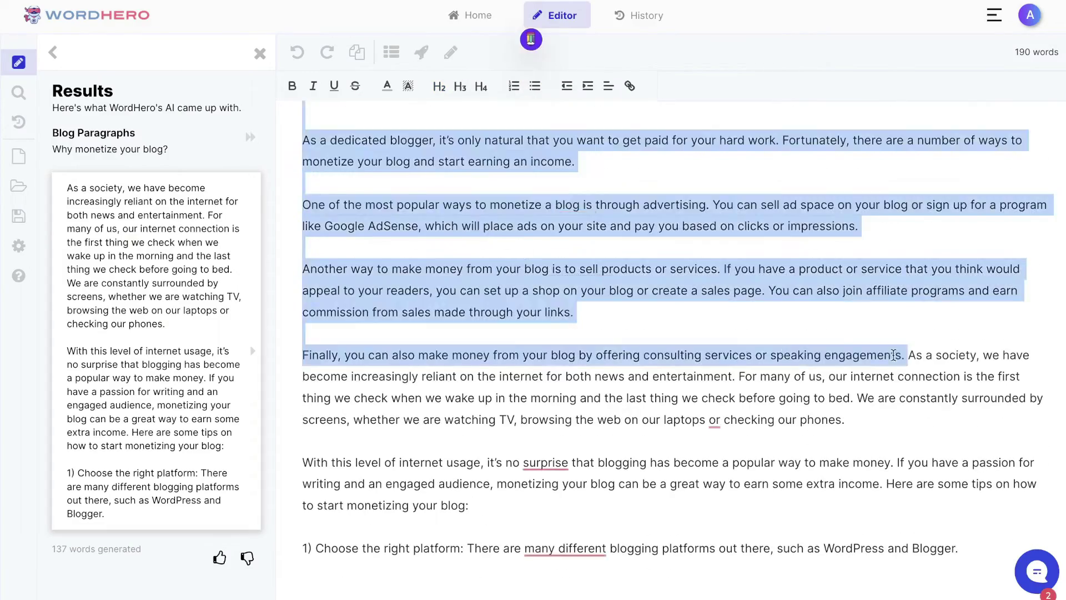
left_click(905, 354)
key("Return")
key("Return")
scroll(756, 200, "up", 3)
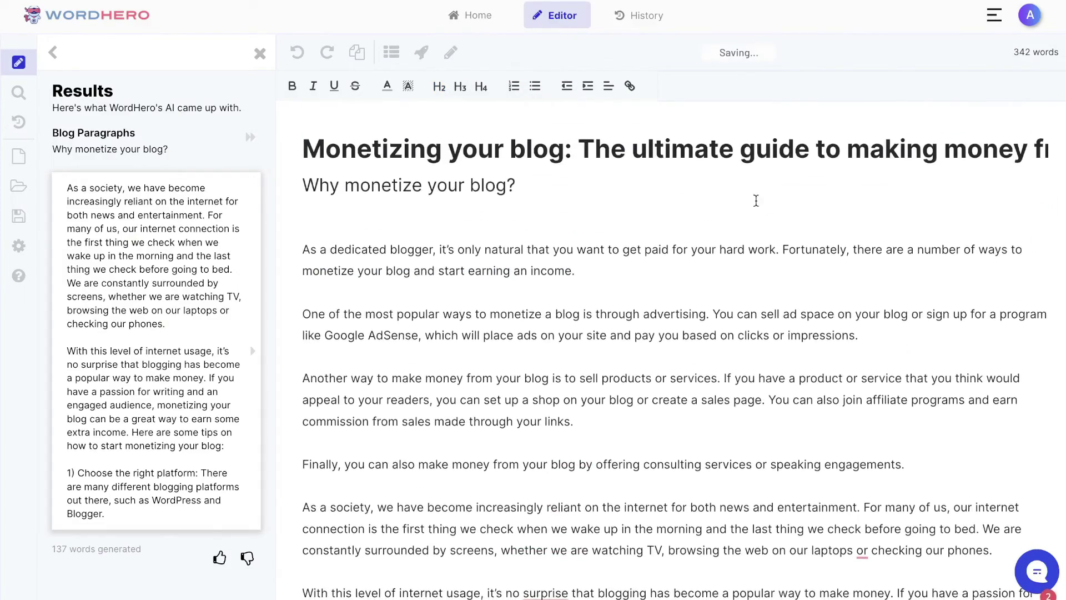
scroll(540, 274, "down", 1)
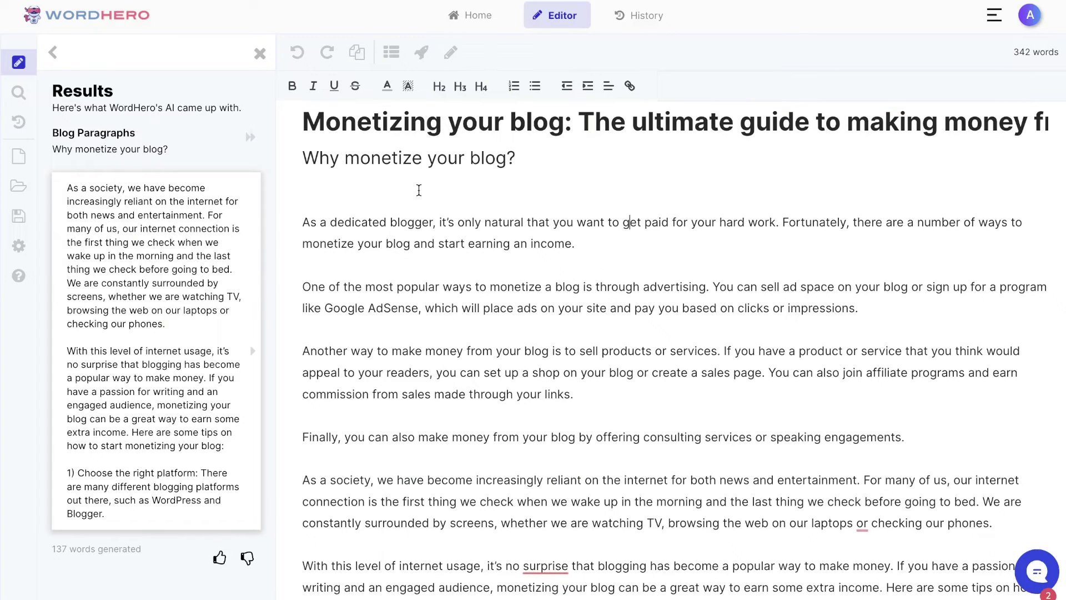
scroll(419, 190, "down", 1)
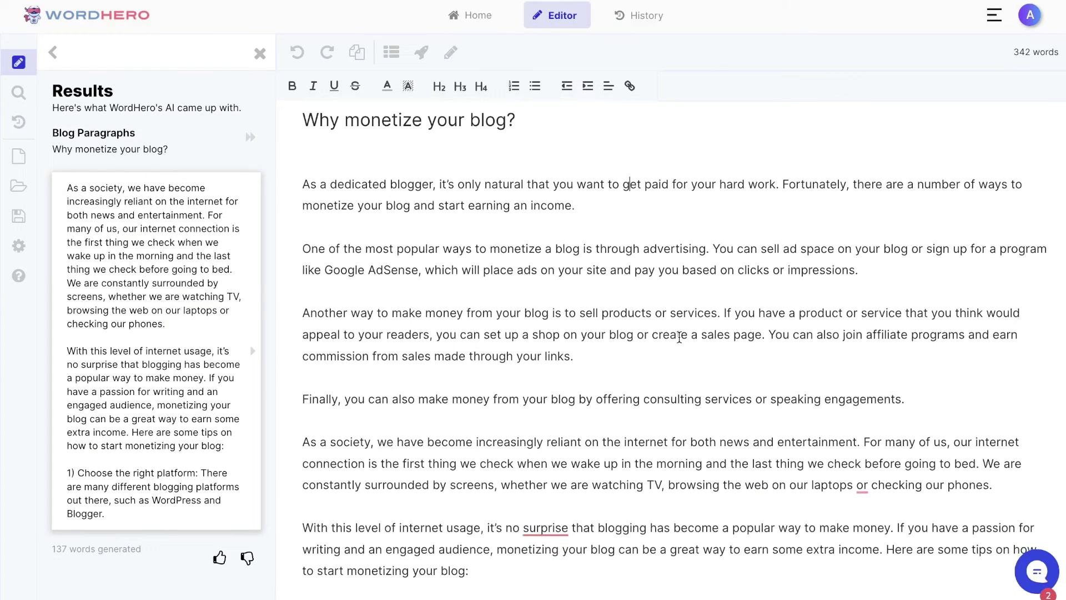
Step: Move the earlier generated paragraphs, starting "As a dedicated blogger", from the "Why monetize your blog?" section to beneath "The different ways you can monetize your blog"
left_click_drag(578, 356, 296, 185)
key("ctrl+c")
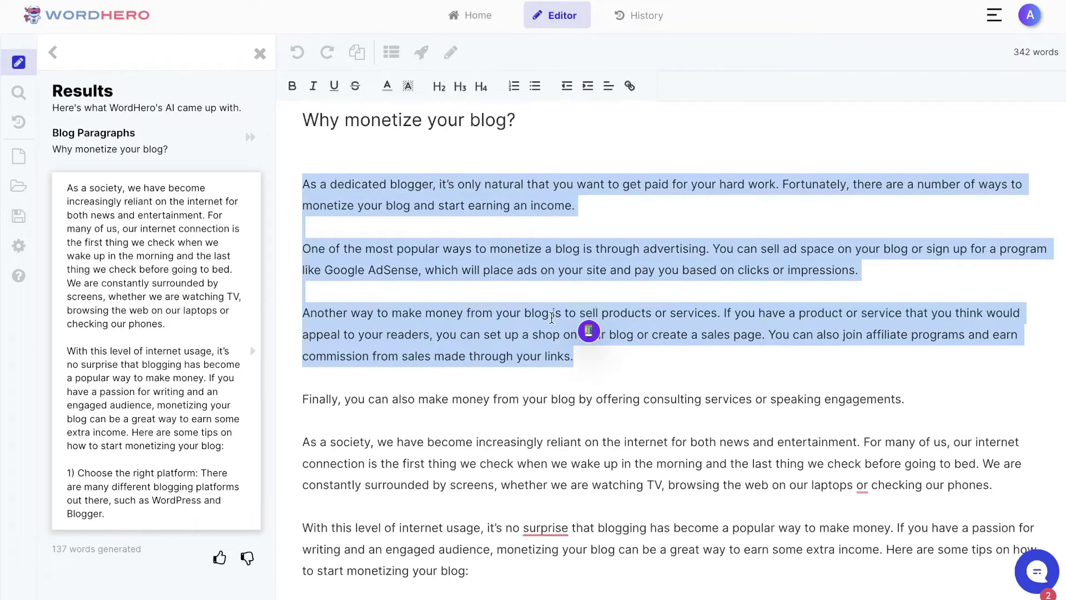
scroll(551, 318, "down", 5)
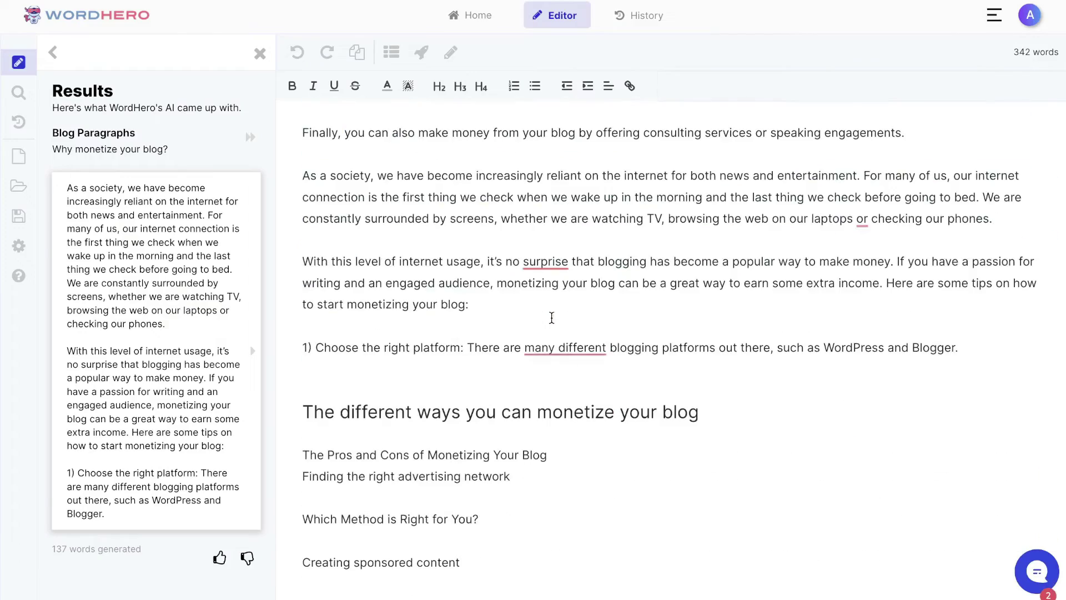
scroll(550, 316, "up", 4)
scroll(563, 389, "down", 3)
scroll(628, 388, "up", 3)
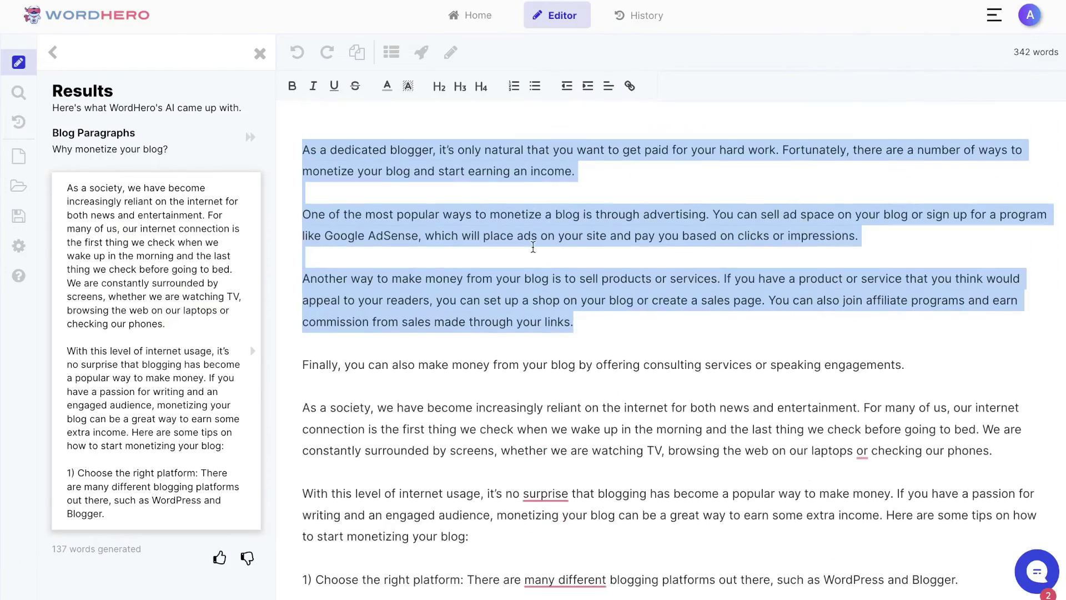
scroll(494, 306, "down", 5)
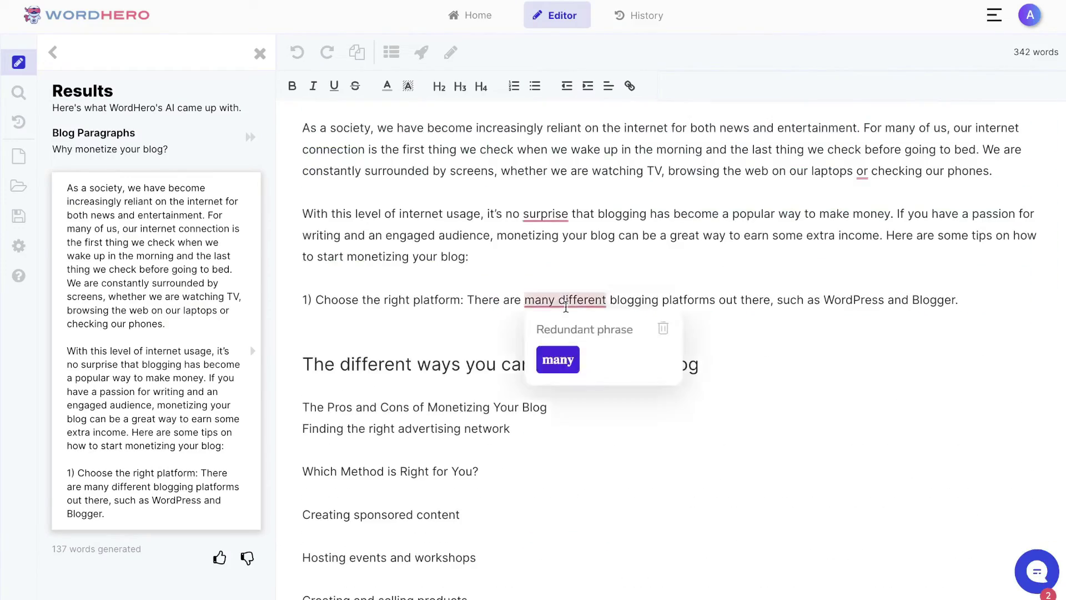
left_click(723, 366)
key("Return")
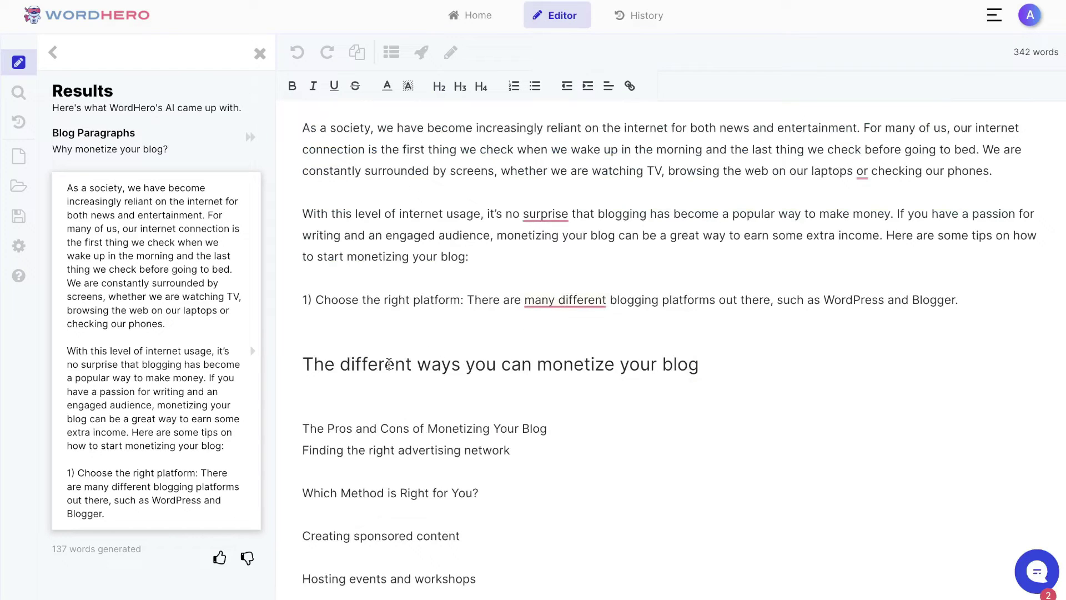
key("ctrl+v")
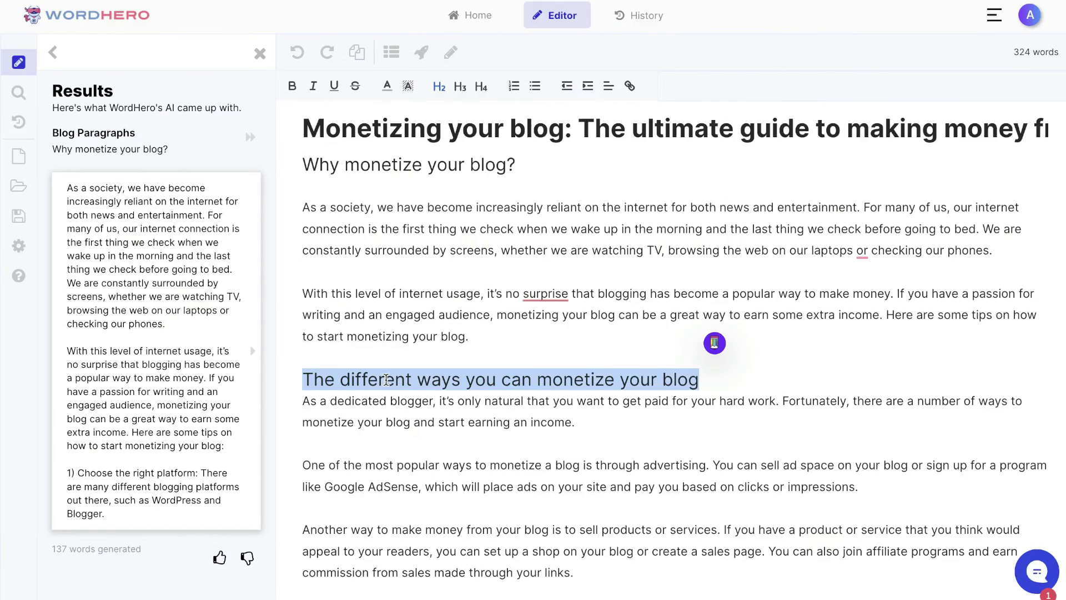
Step: Generate Blog Paragraphs directly from the heading "The different ways you can monetize your blog" and add a blank line beneath the heading
scroll(383, 380, "down", 1)
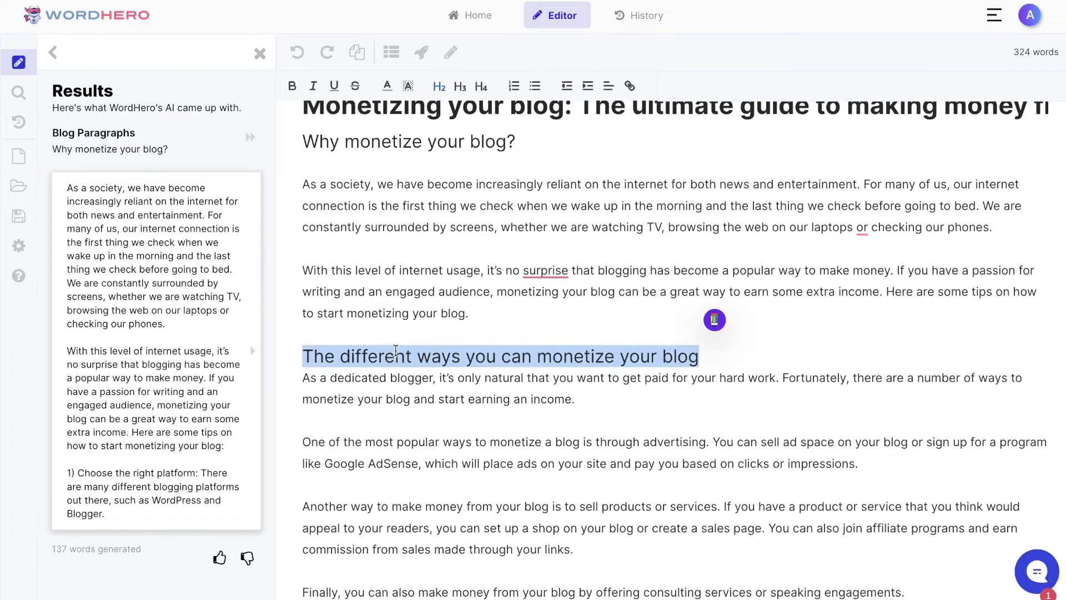
left_click(421, 54)
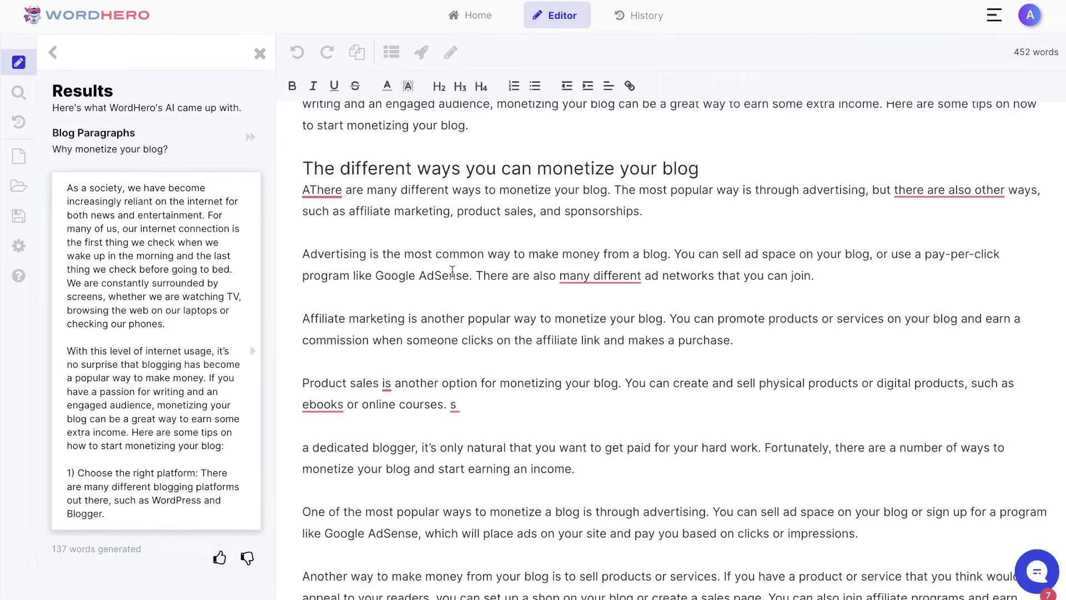
left_click(711, 169)
key("Return")
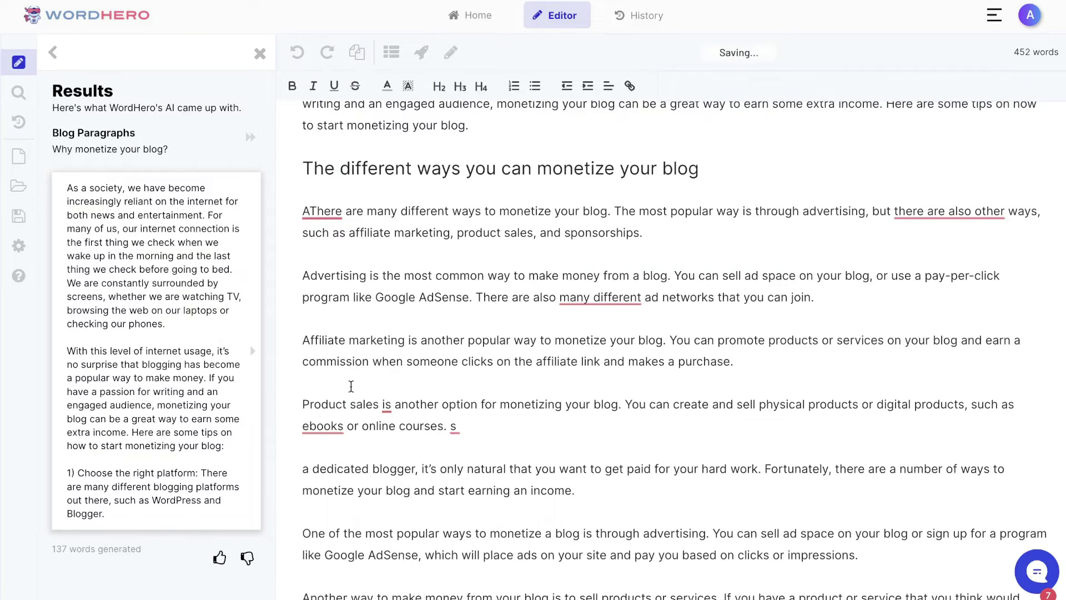
Step: Correct "AThere" to "There" and generate another set of Blog Paragraphs for "The different ways you can monetize your blog"
scroll(375, 253, "down", 1)
scroll(383, 350, "down", 1)
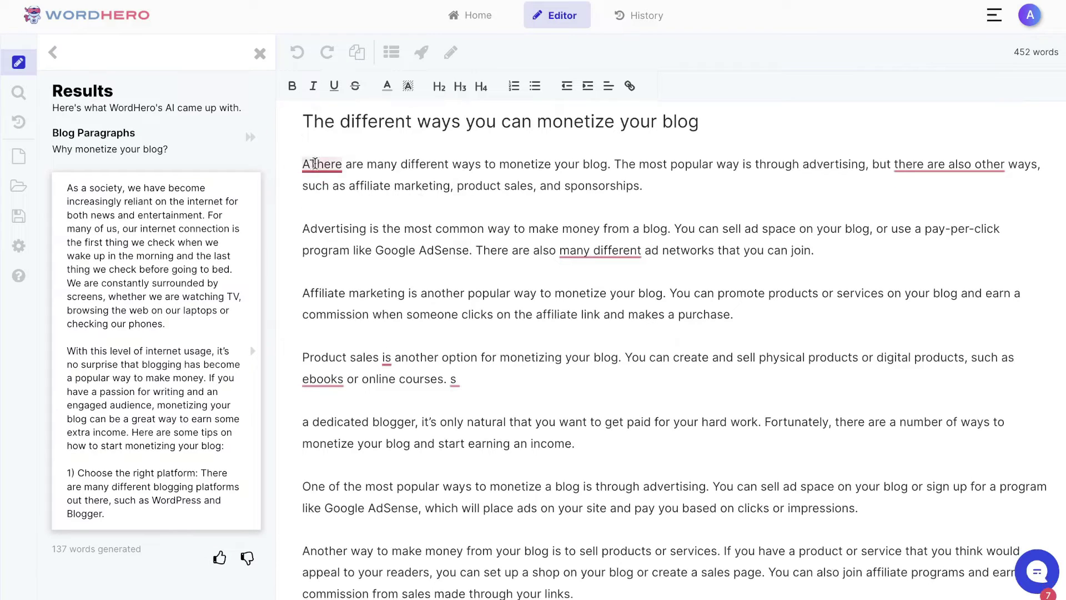
mouse_move(323, 165)
left_click(323, 205)
left_click_drag(54, 136, 142, 135)
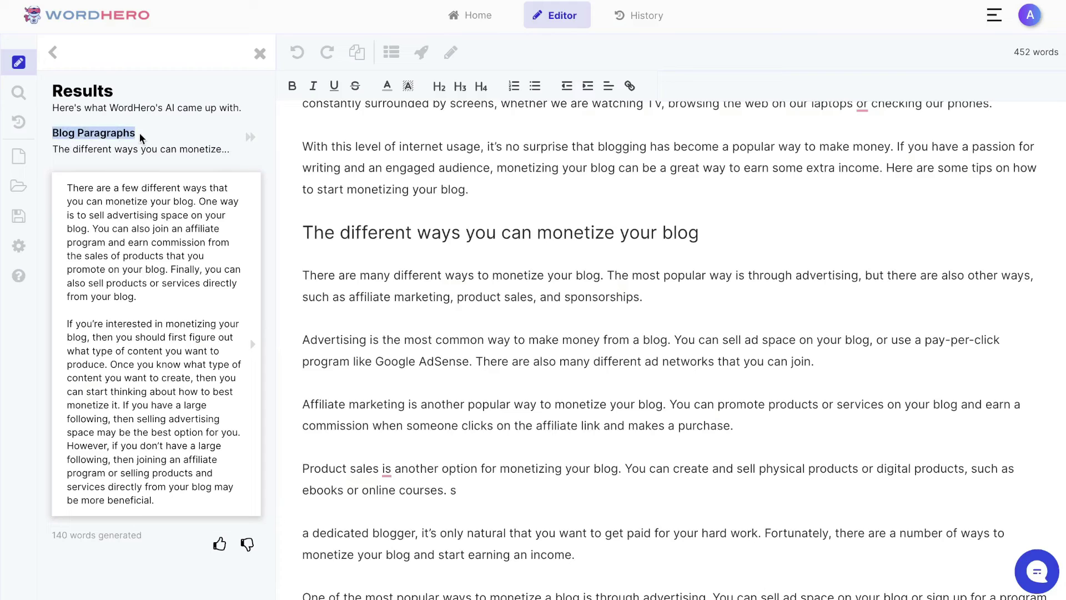
Step: Insert all the newly generated paragraphs directly beneath the heading "The different ways you can monetize your blog"
left_click(701, 233)
key("Return")
left_click(251, 137)
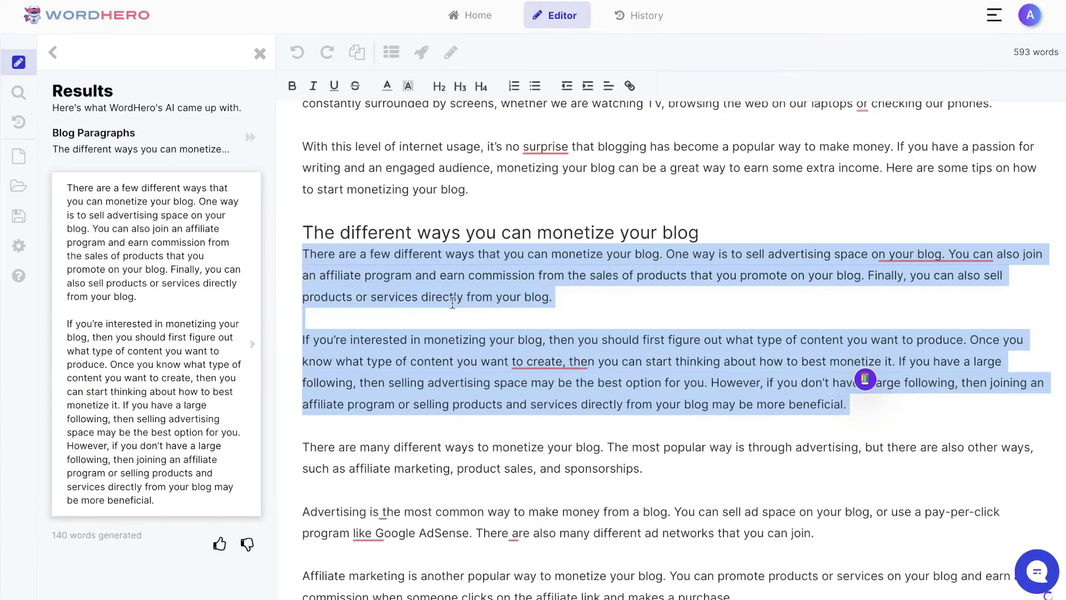
left_click(586, 273)
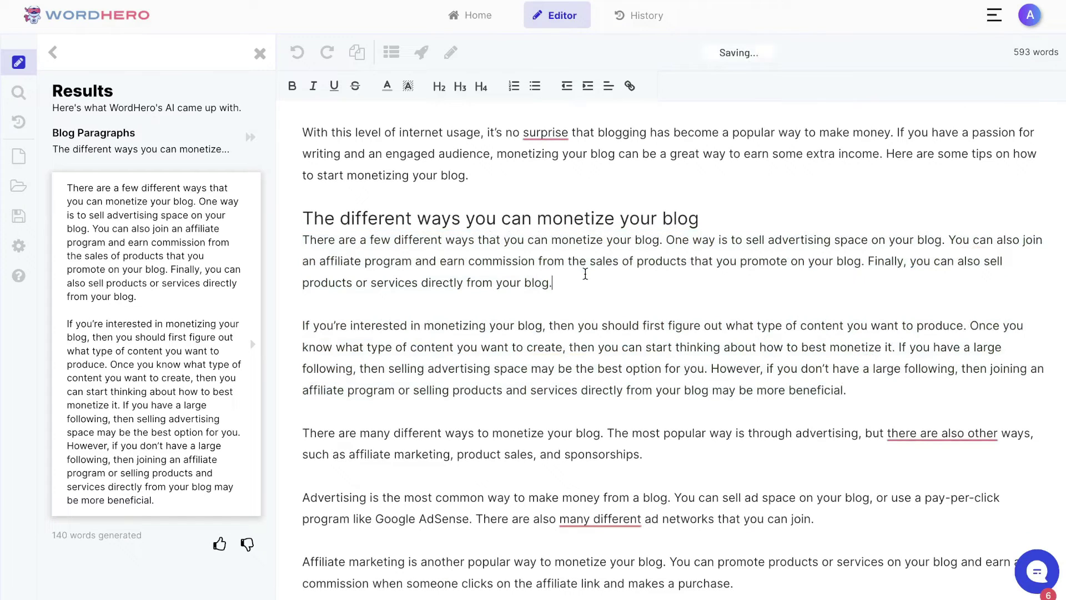
Step: Delete the section's opening paragraph beginning "There are a few different ways that you can monetize your blog"
left_click_drag(553, 284, 302, 239)
key("BackSpace")
key("BackSpace")
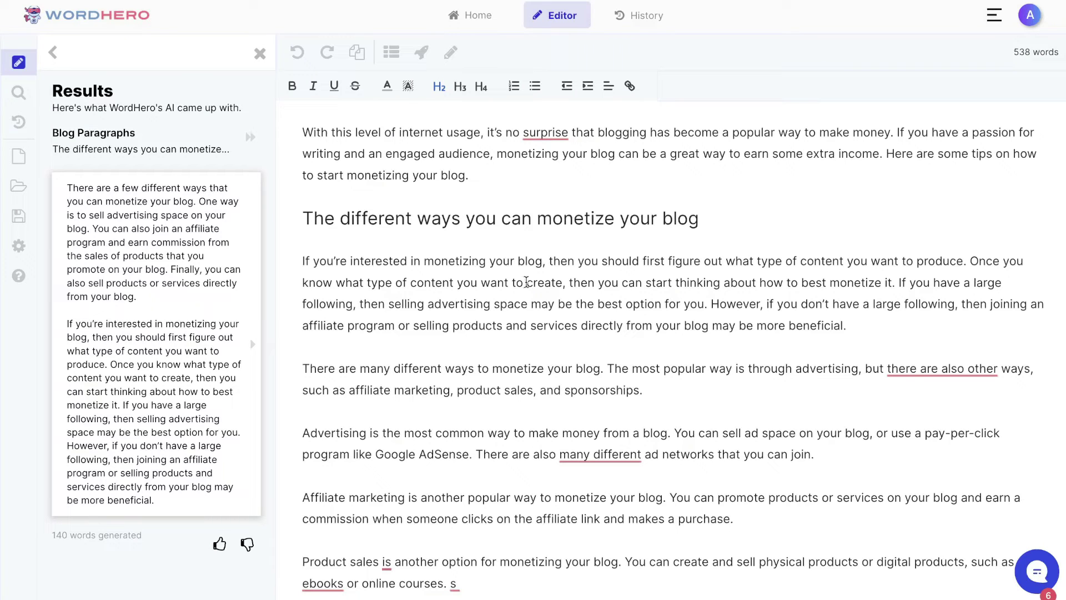
Step: Generate Blog Paragraphs from the heading "The Pros and Cons of Monetizing Your Blog" and remove the extra blank line beneath it
scroll(528, 318, "down", 10)
triple_click(529, 371)
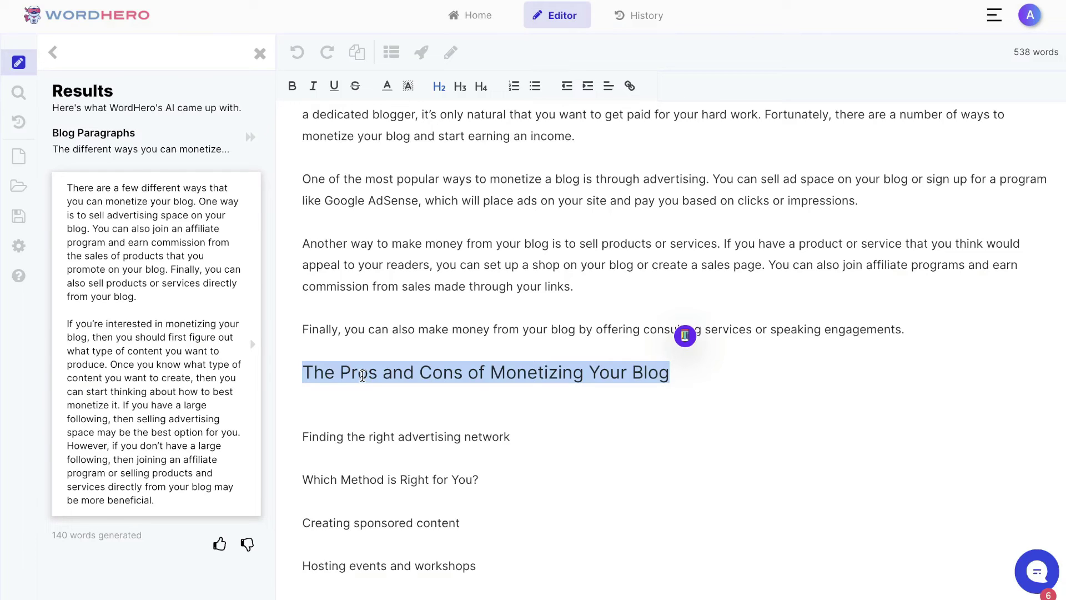
scroll(433, 442, "up", 1)
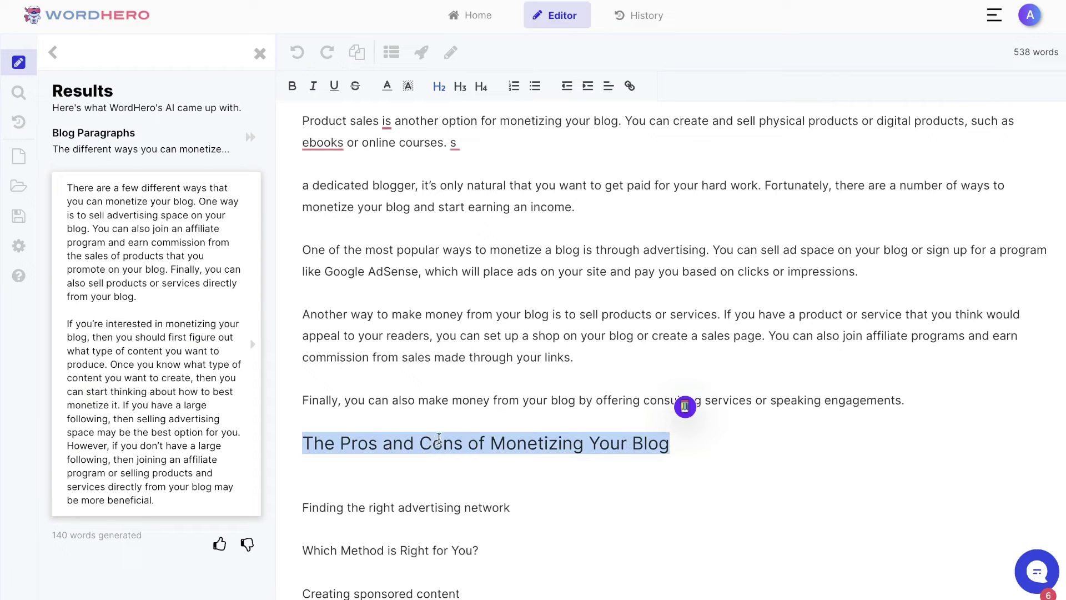
left_click(423, 58)
left_click(53, 52)
left_click(53, 52)
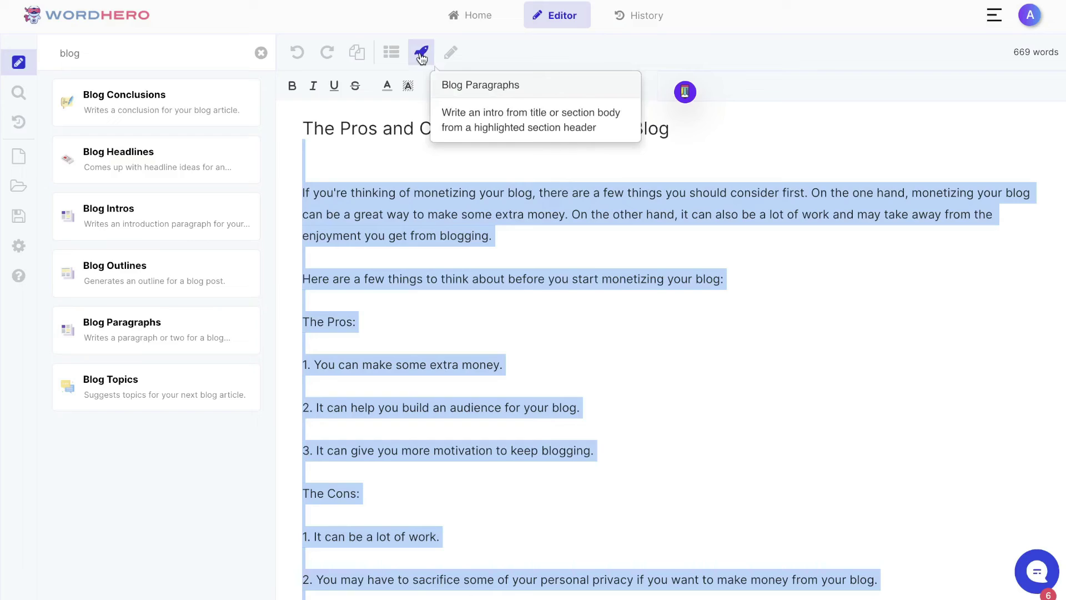
left_click(330, 157)
key("BackSpace")
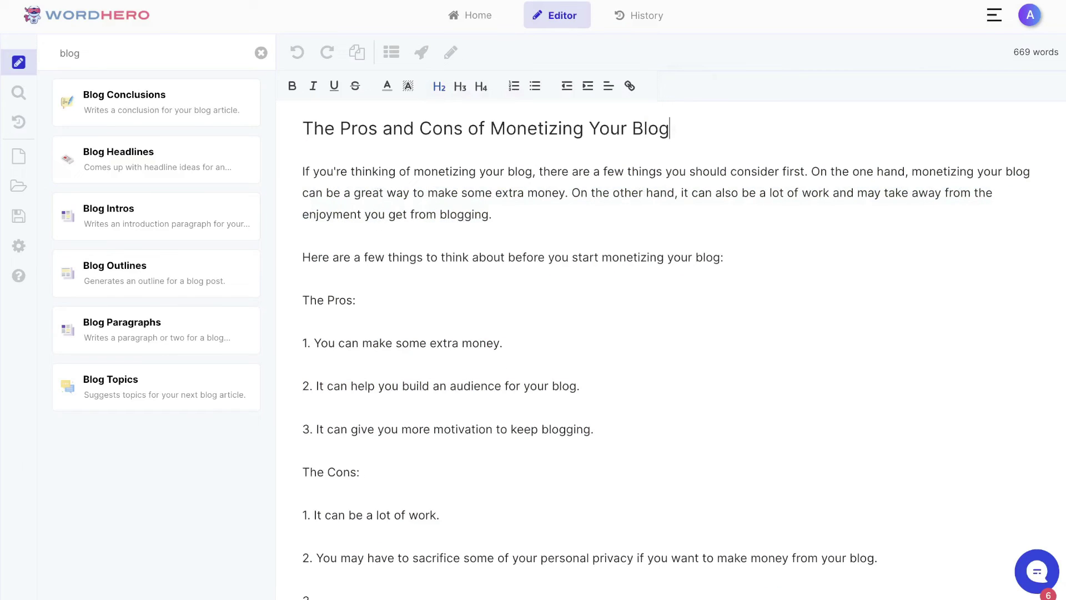
Step: Generate Blog Conclusions from "Monetizing your blog: The ultimate guide to making money from your blog" and add a blank line below the conclusion heading
left_click(100, 281)
scroll(671, 397, "down", 1)
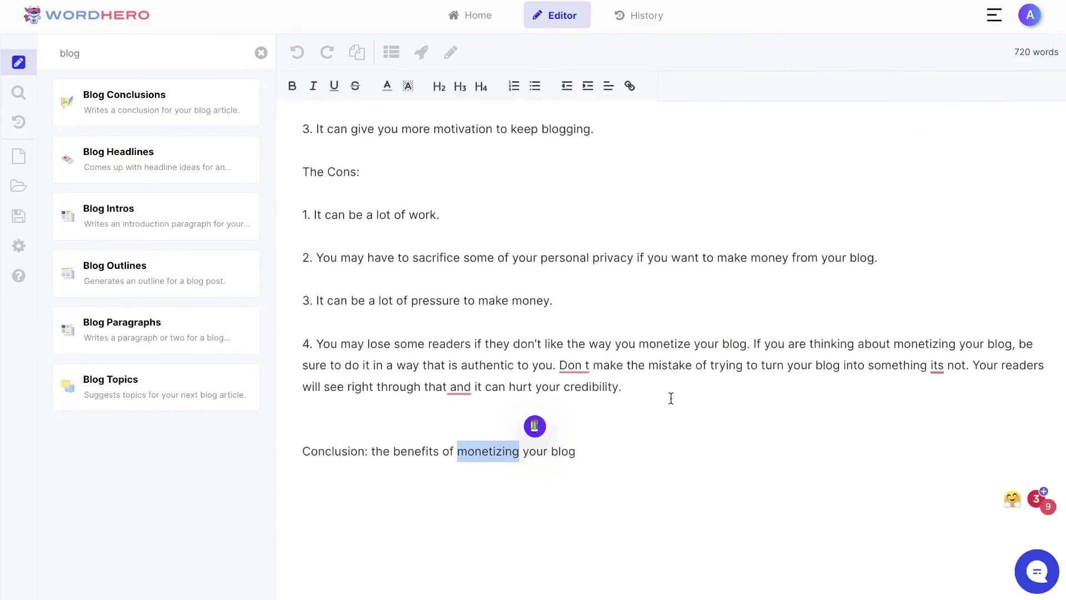
left_click(163, 113)
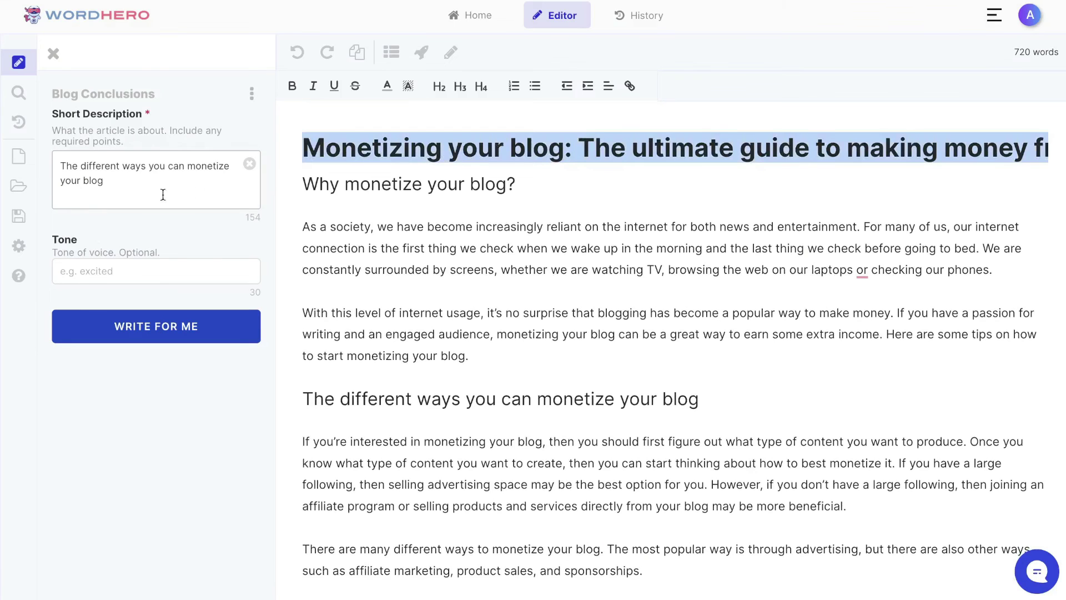
left_click_drag(131, 194, 51, 158)
type("Monetizing your blog: The ultimate guide to making money from your blog")
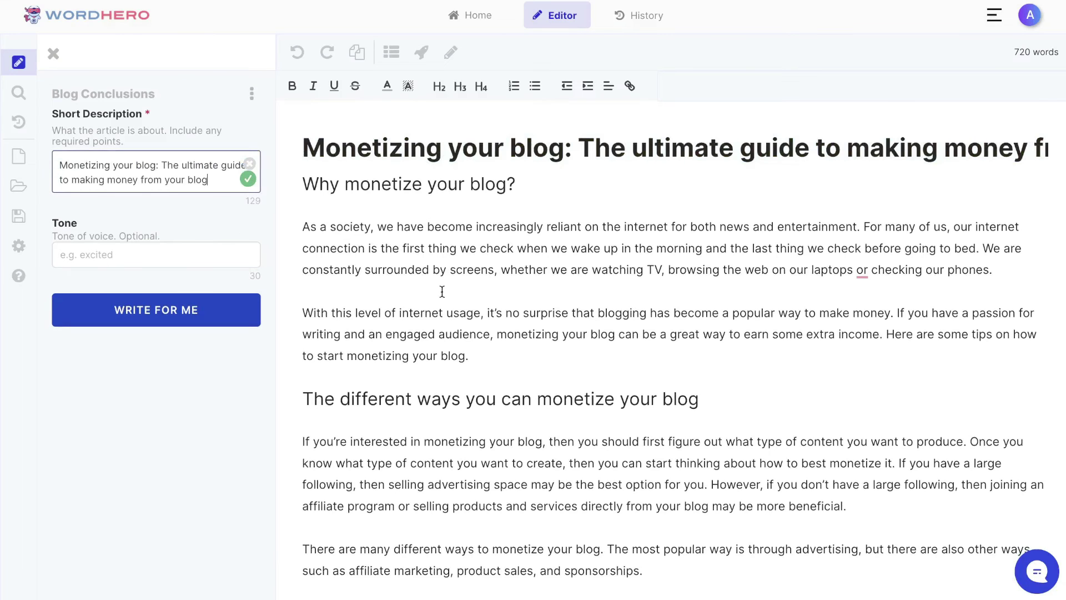
scroll(505, 293, "down", 20)
left_click(176, 322)
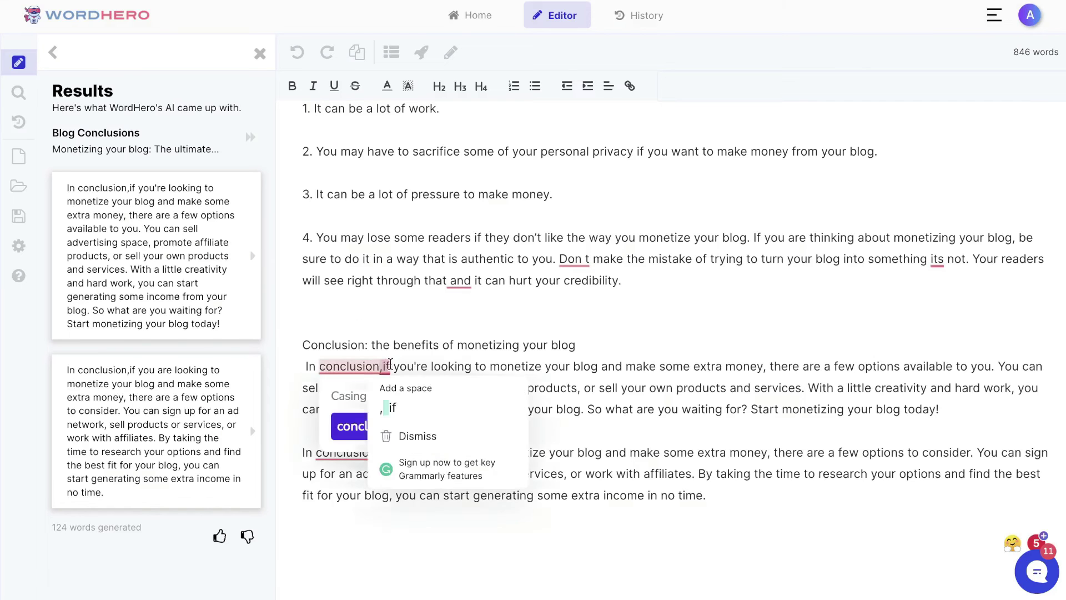
left_click(589, 343)
key("Return")
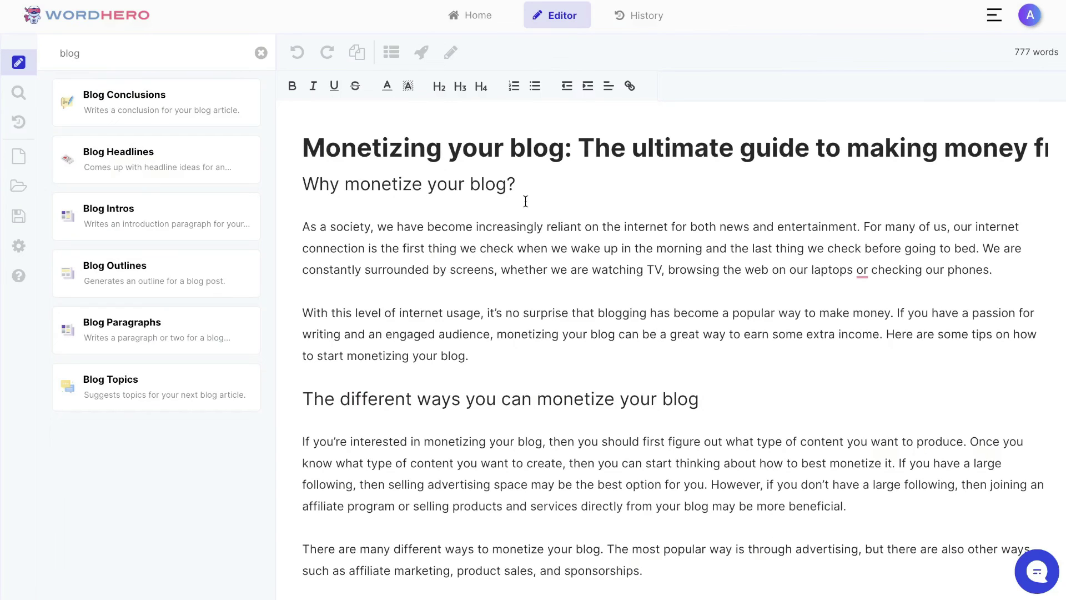
Step: Select "how to start a blog" as a third keyword in the Keyword Assistant and review the drafted article
scroll(525, 201, "down", 1)
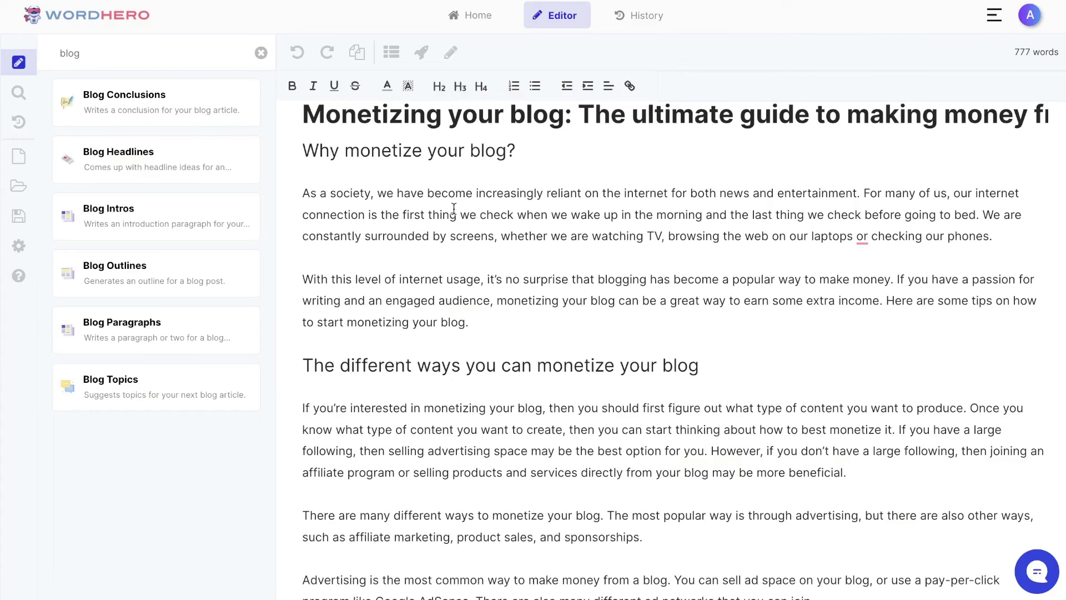
left_click(18, 93)
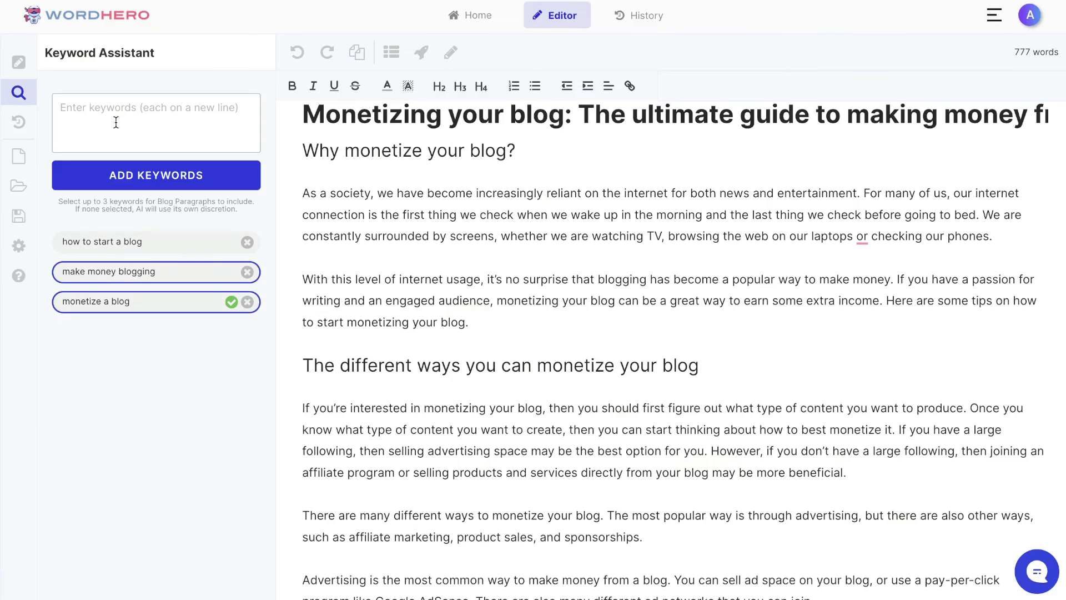
left_click(157, 241)
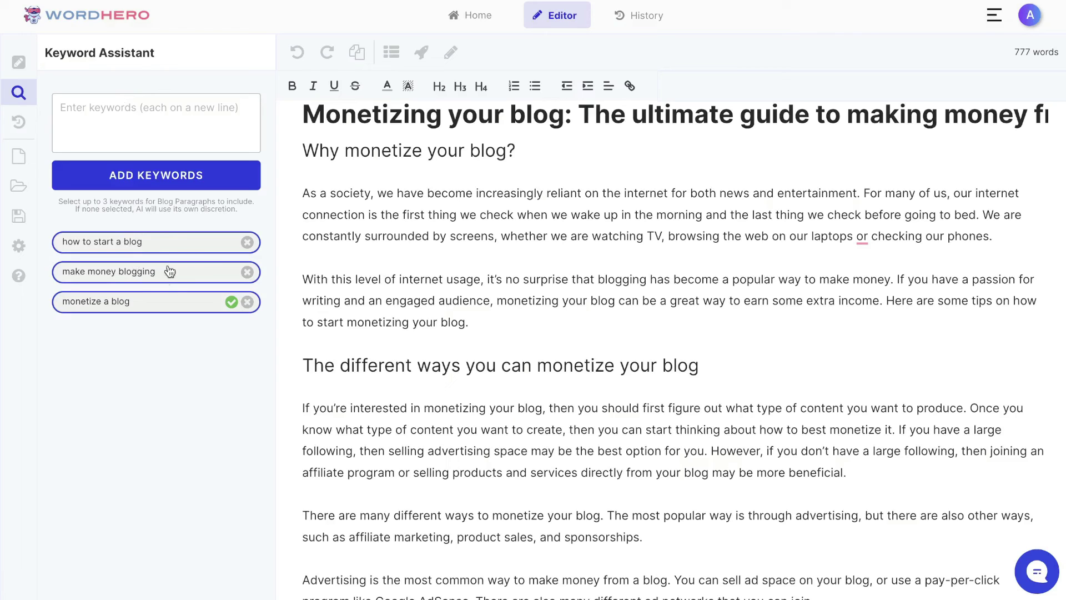
left_click(120, 104)
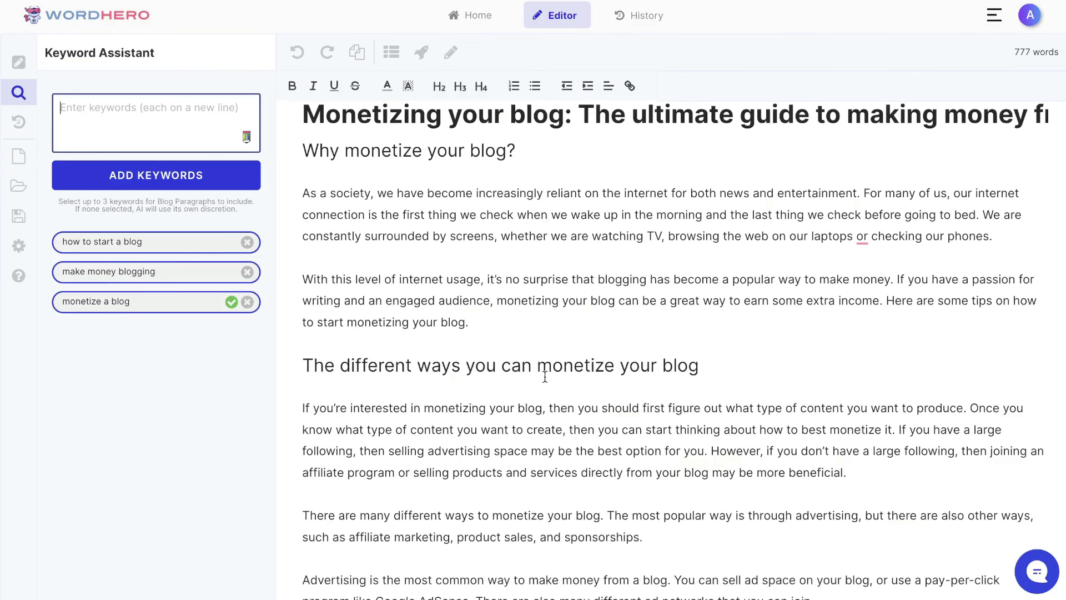
scroll(546, 354, "down", 1)
scroll(546, 354, "down", 2)
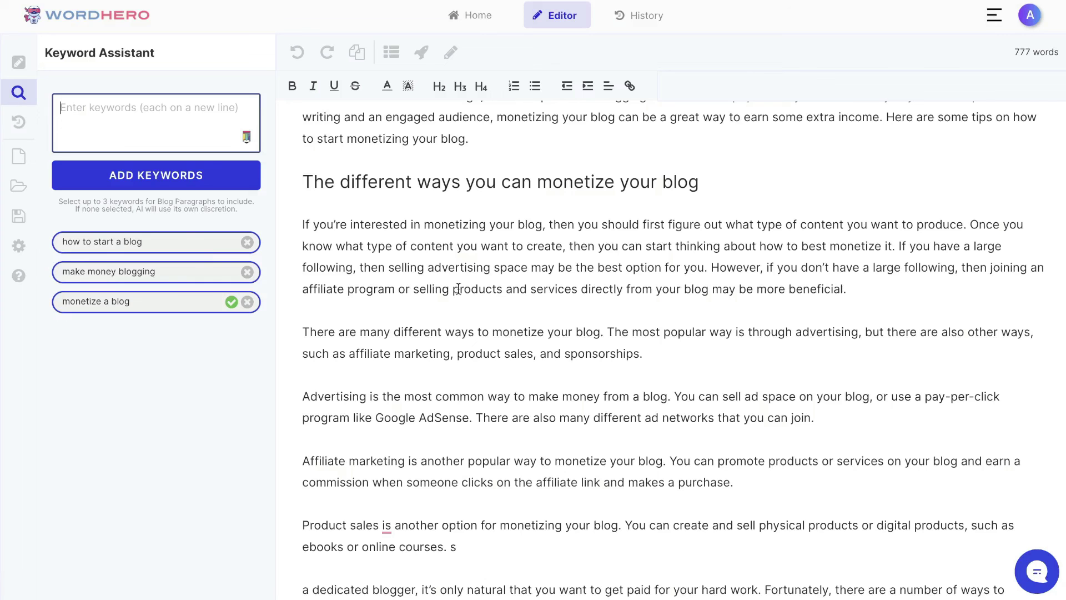
scroll(458, 289, "up", 4)
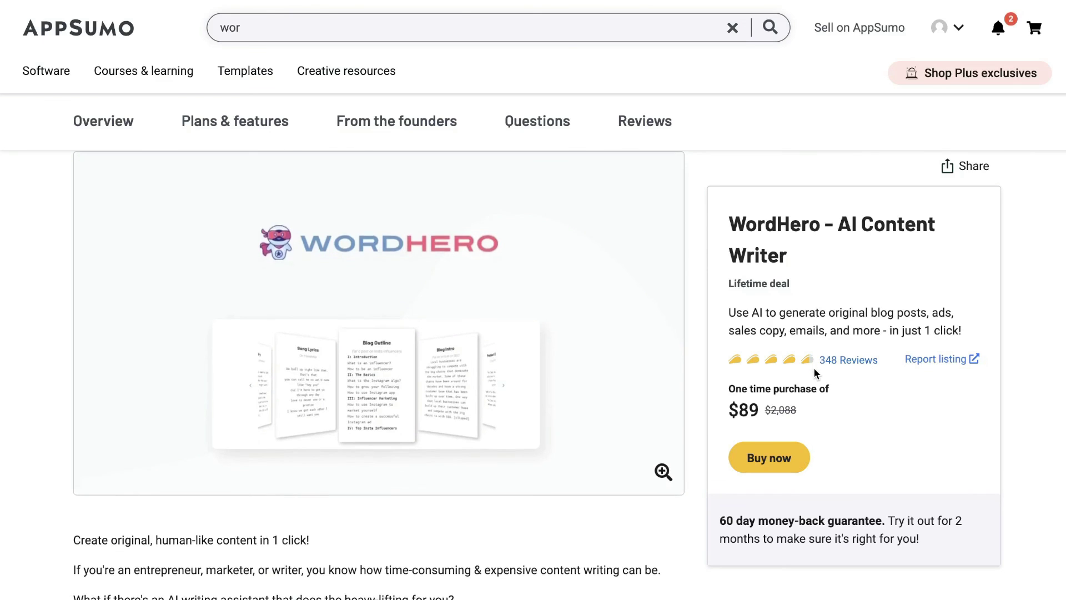
Step: Switch to AppSumo and look over the lifetime deal listing for WordHero - AI Content Writer
scroll(814, 368, "down", 5)
scroll(814, 368, "up", 6)
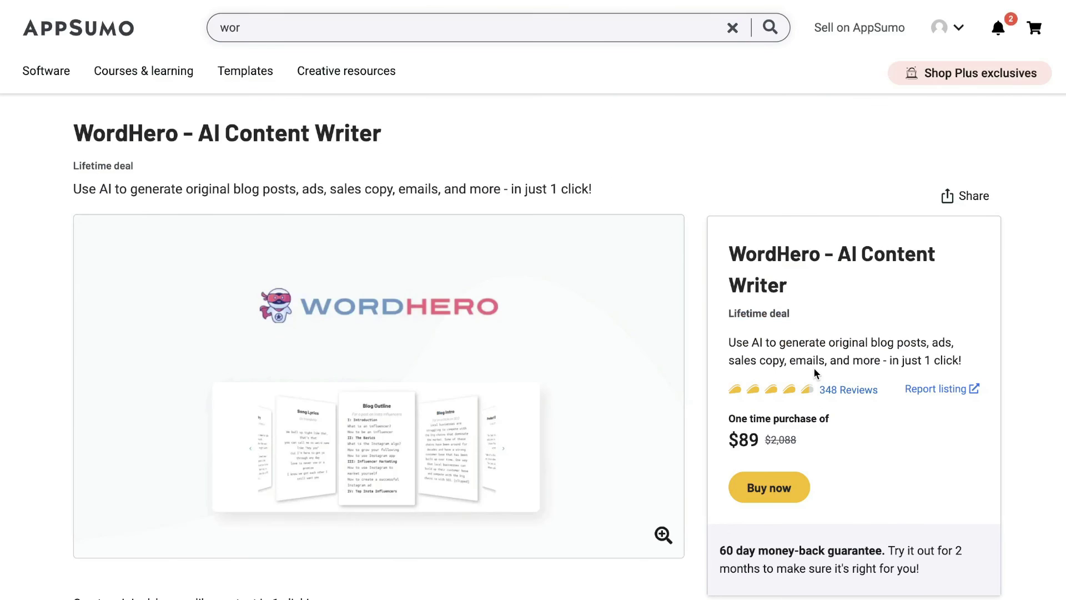